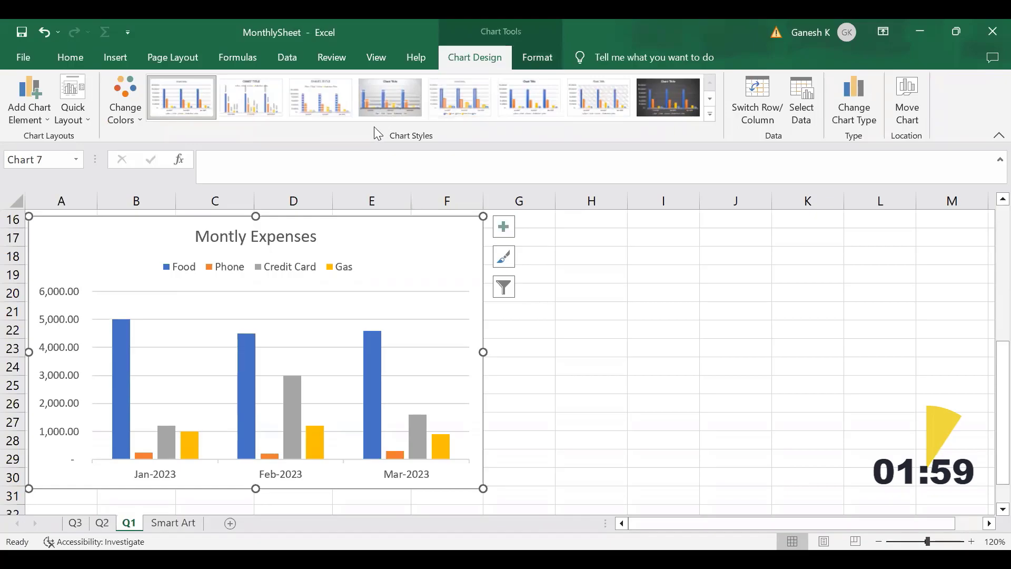
# Step: Apply the first style in the chart style gallery to the Montly Expenses chart
pyautogui.click(709, 117)
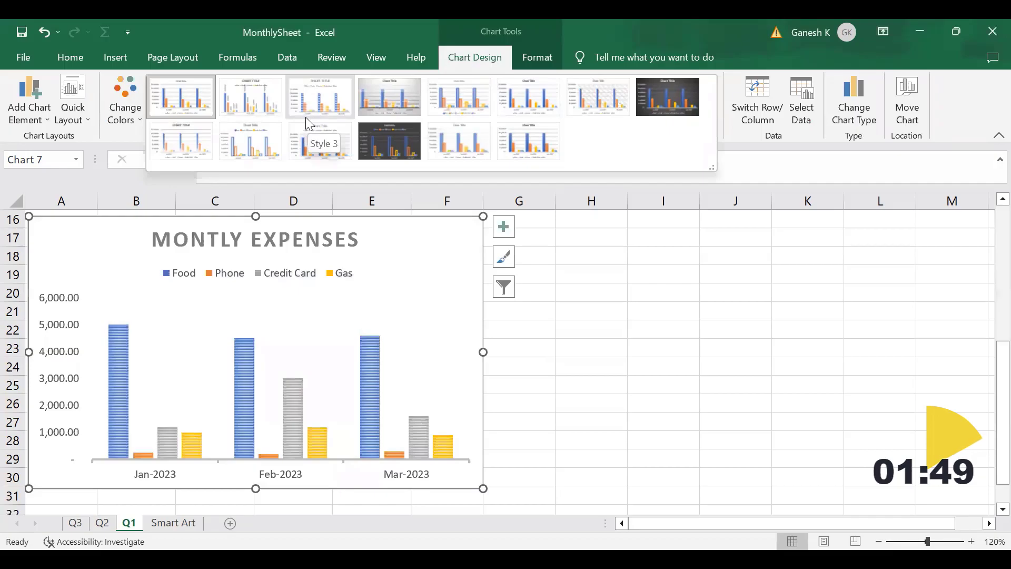
pyautogui.click(181, 99)
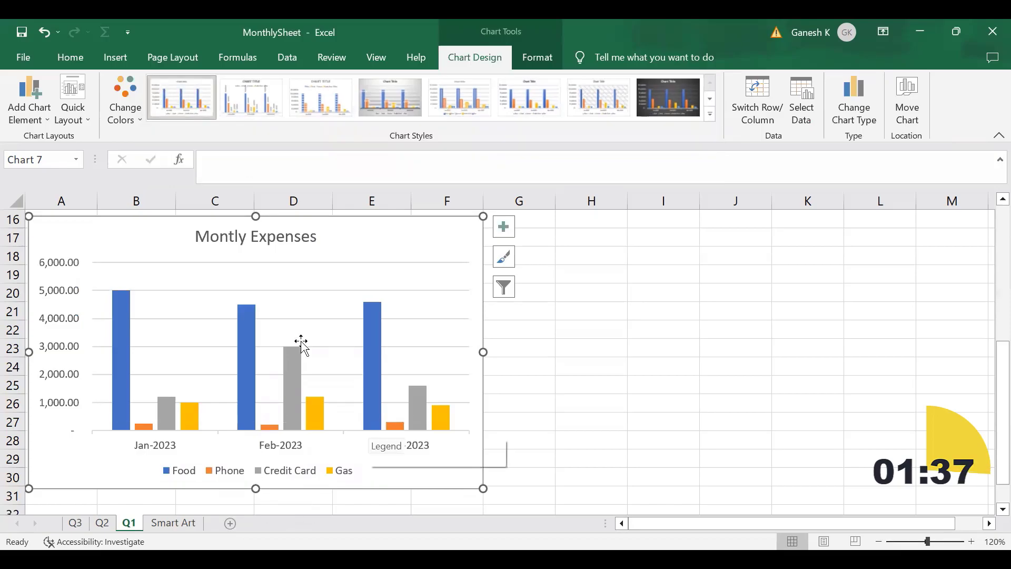
# Step: Fill the Food series columns with the standard dark red color
pyautogui.click(120, 384)
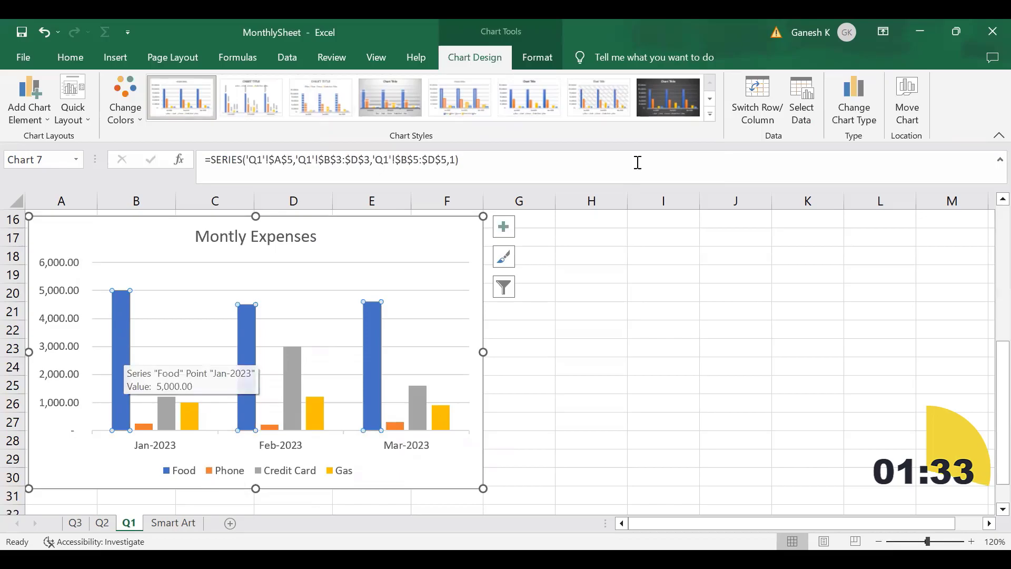
pyautogui.click(542, 60)
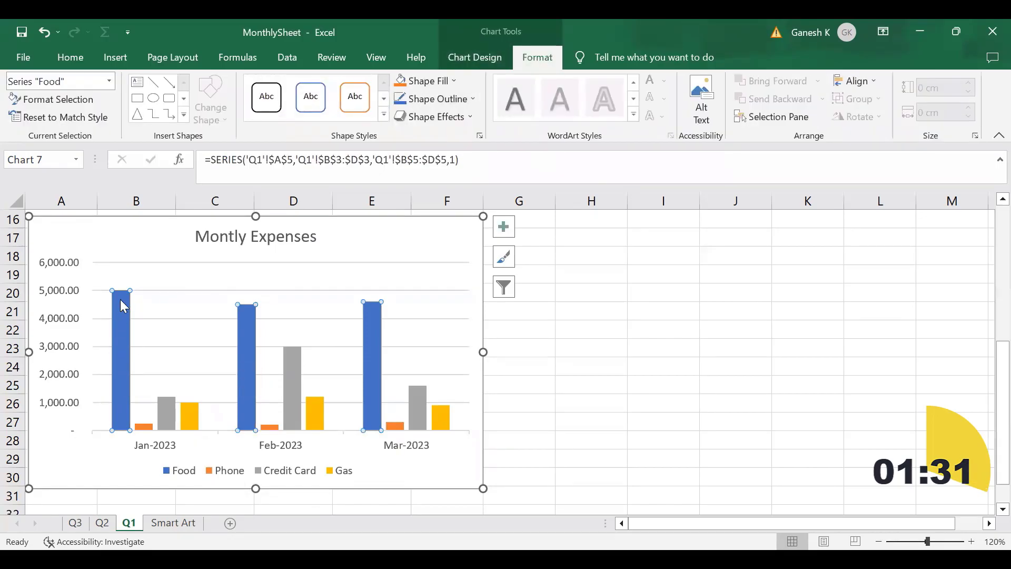
pyautogui.moveTo(114, 384)
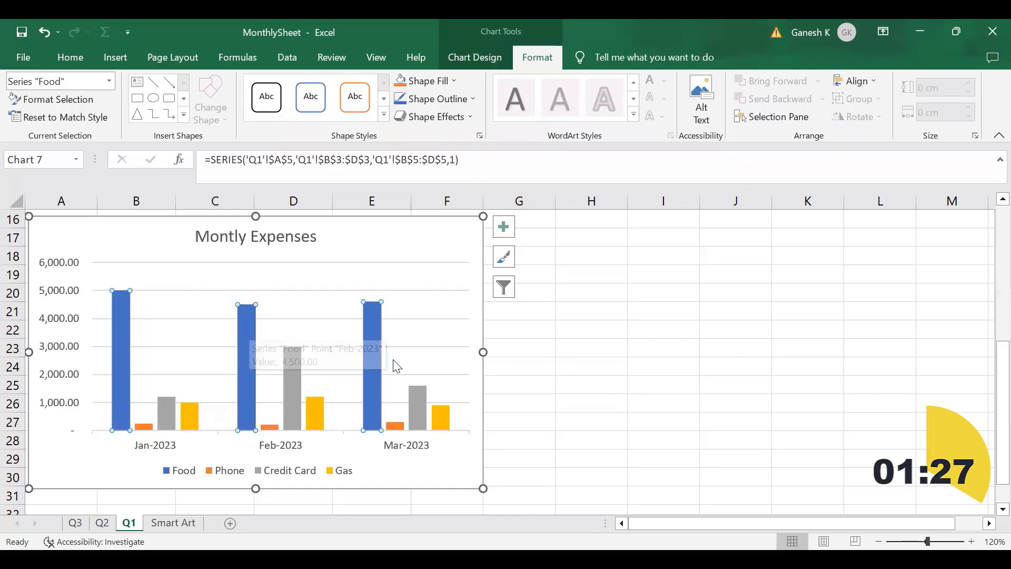
pyautogui.moveTo(365, 352)
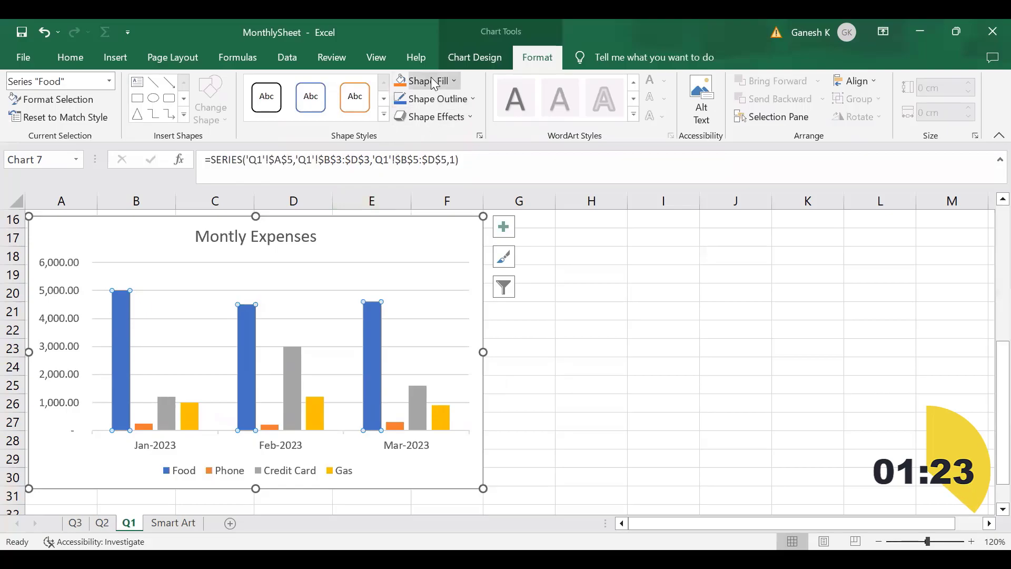
pyautogui.click(453, 81)
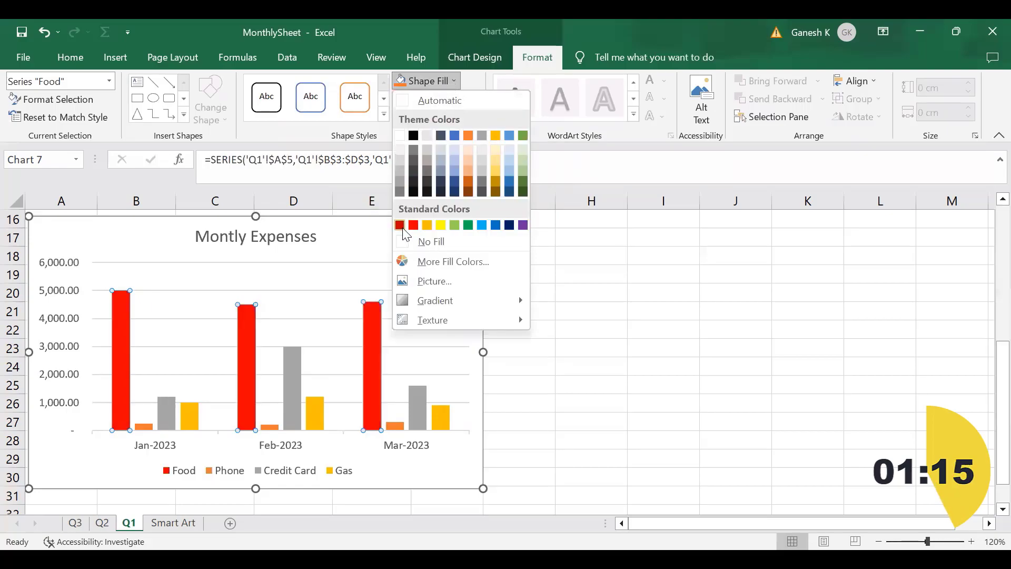
pyautogui.click(400, 225)
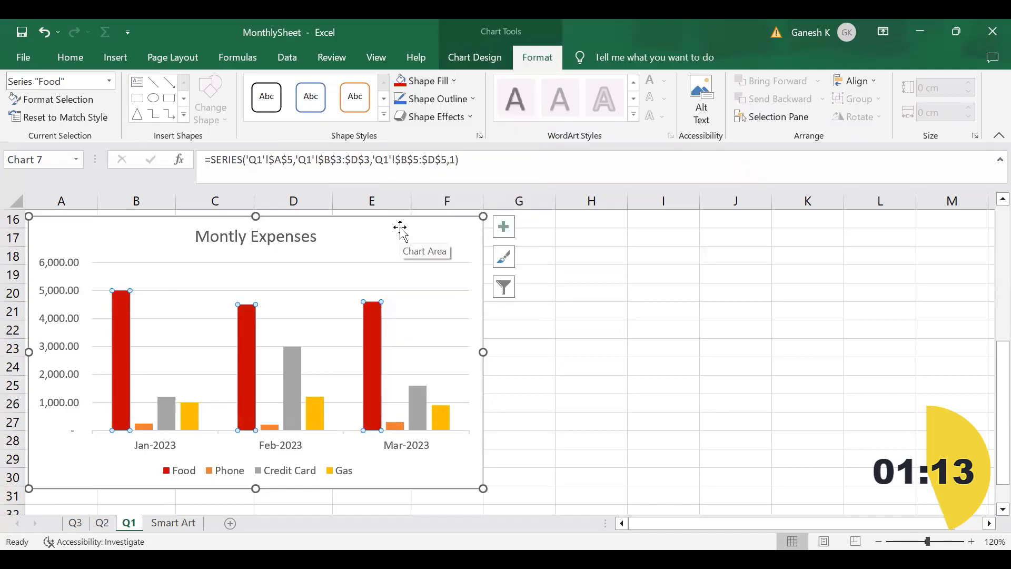
# Step: Fill the Credit Card series columns with the green theme color and deselect the chart
pyautogui.click(166, 409)
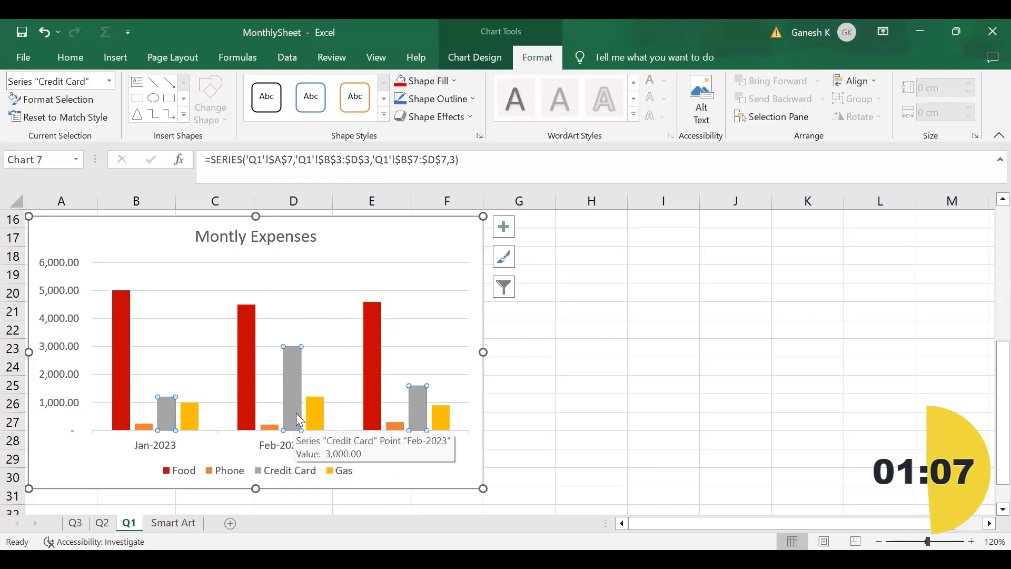
pyautogui.click(417, 82)
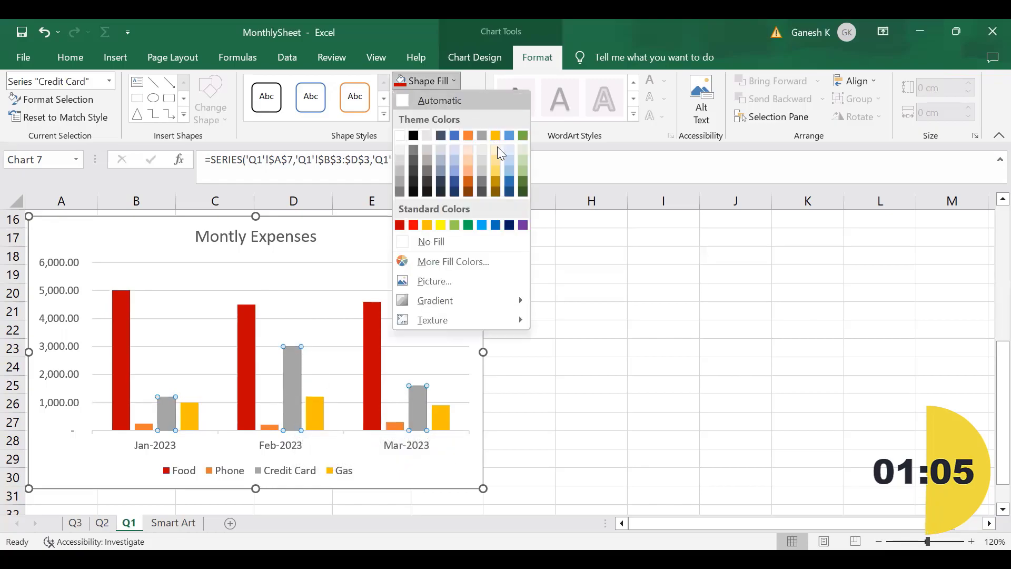
pyautogui.click(523, 136)
pyautogui.click(519, 384)
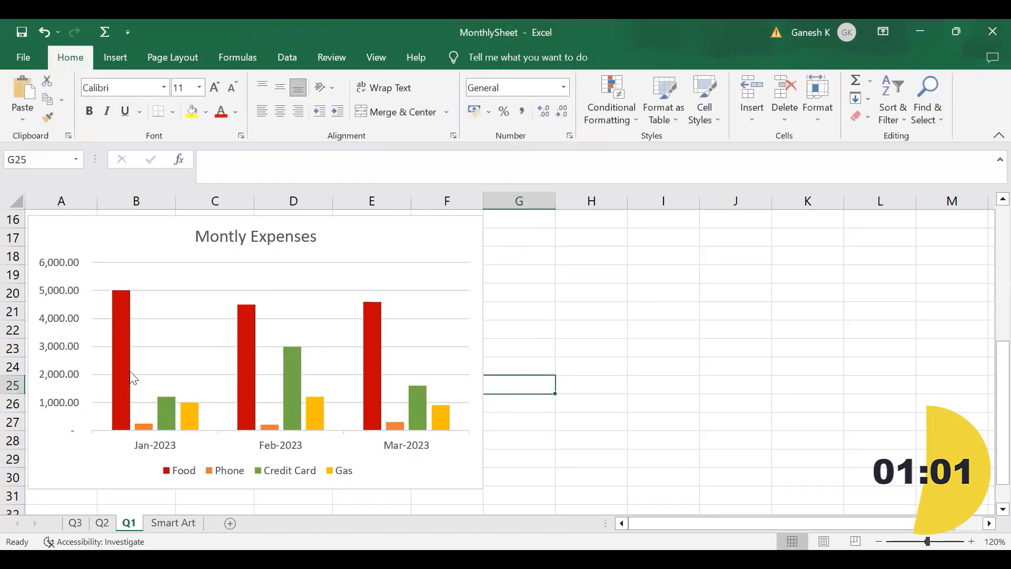
pyautogui.moveTo(164, 409)
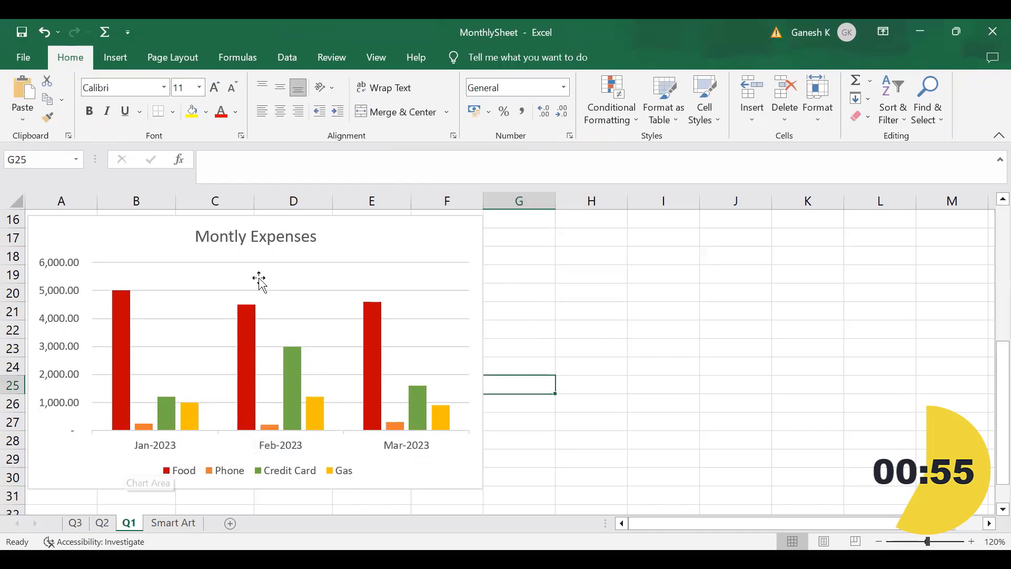
# Step: Fill the chart's plot area with the lightest gray theme shade
pyautogui.click(187, 287)
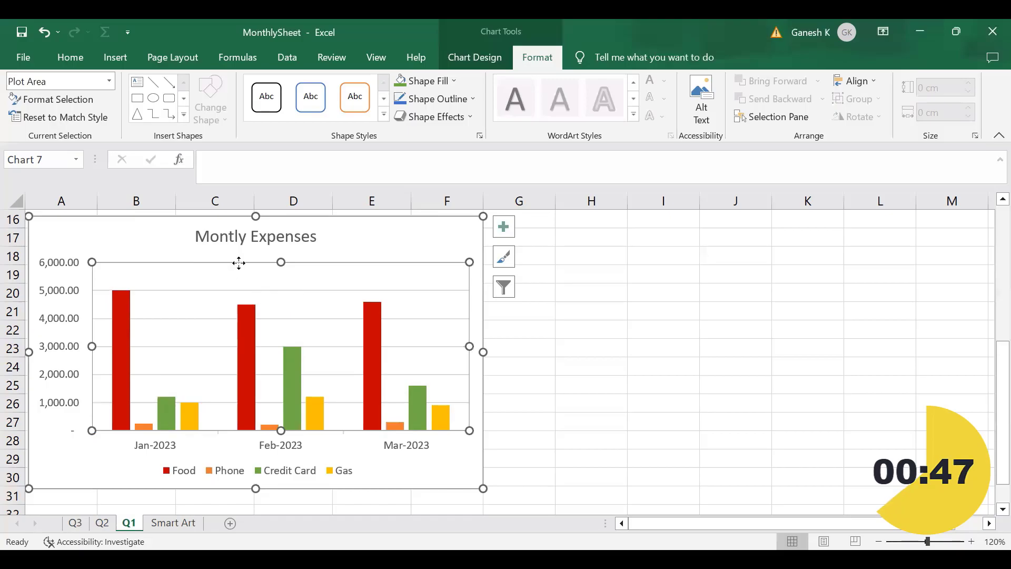
pyautogui.click(421, 81)
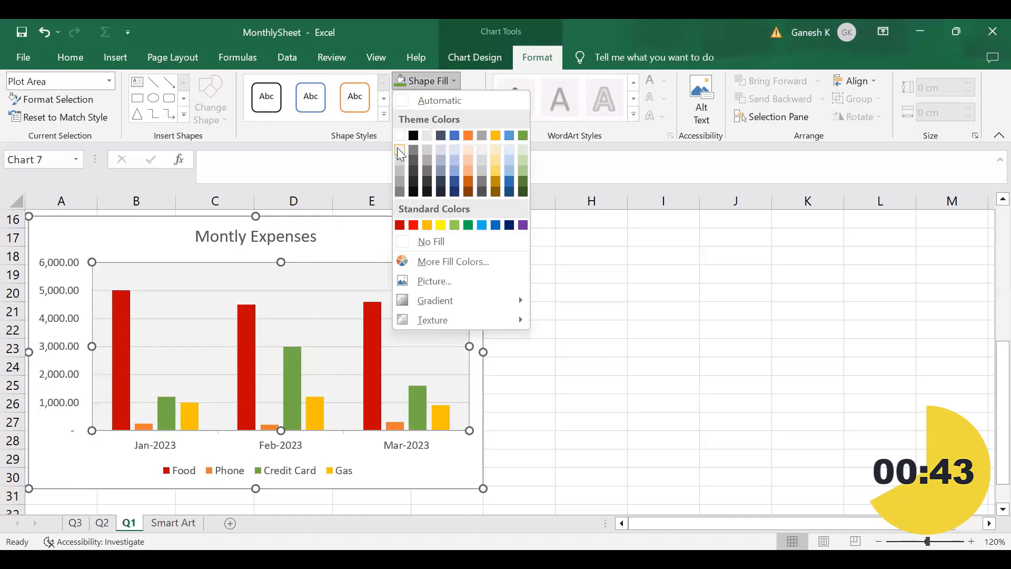
pyautogui.click(398, 150)
pyautogui.click(130, 384)
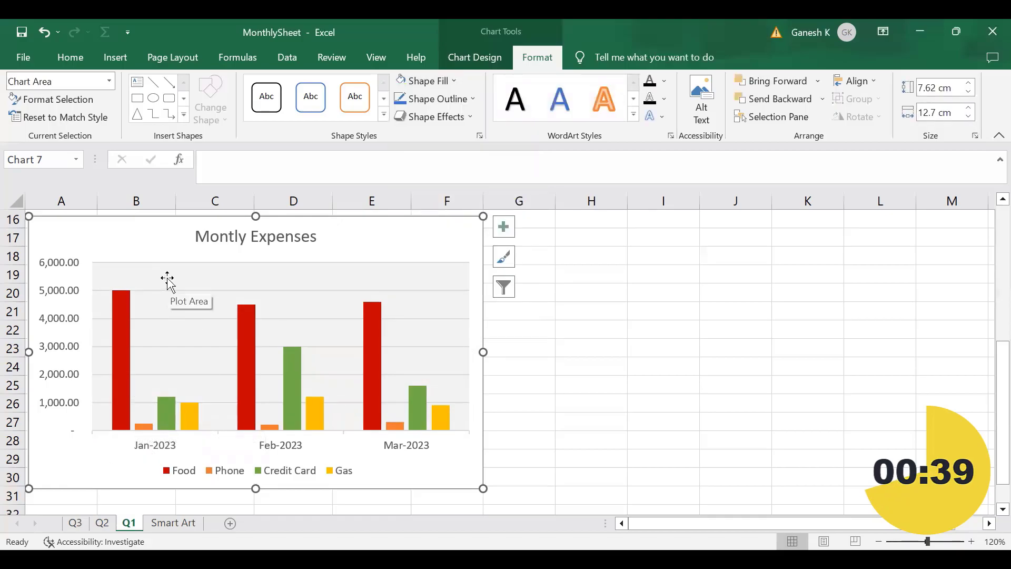
# Step: Set the chart legend's position to Top
pyautogui.click(510, 230)
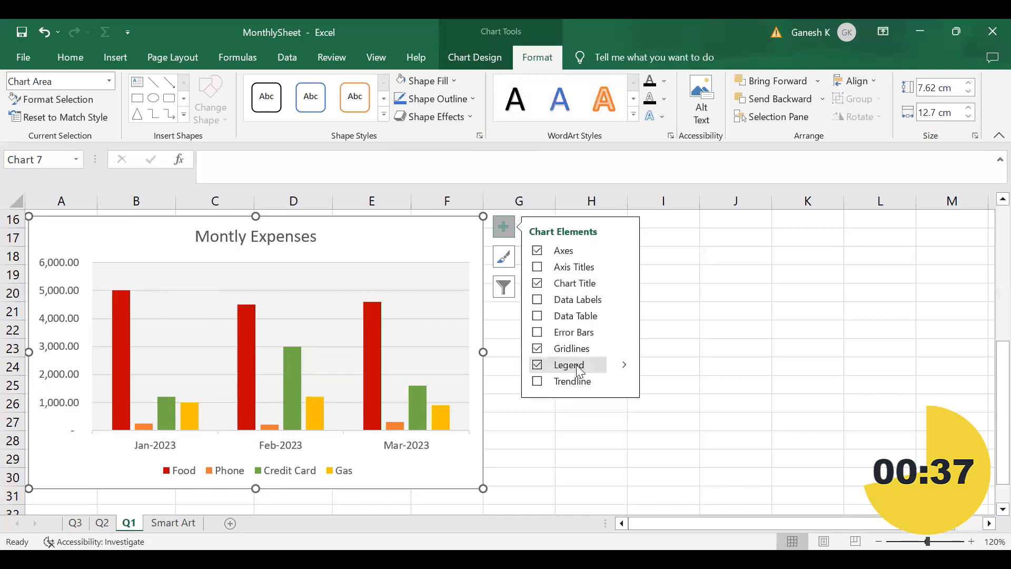
pyautogui.click(624, 365)
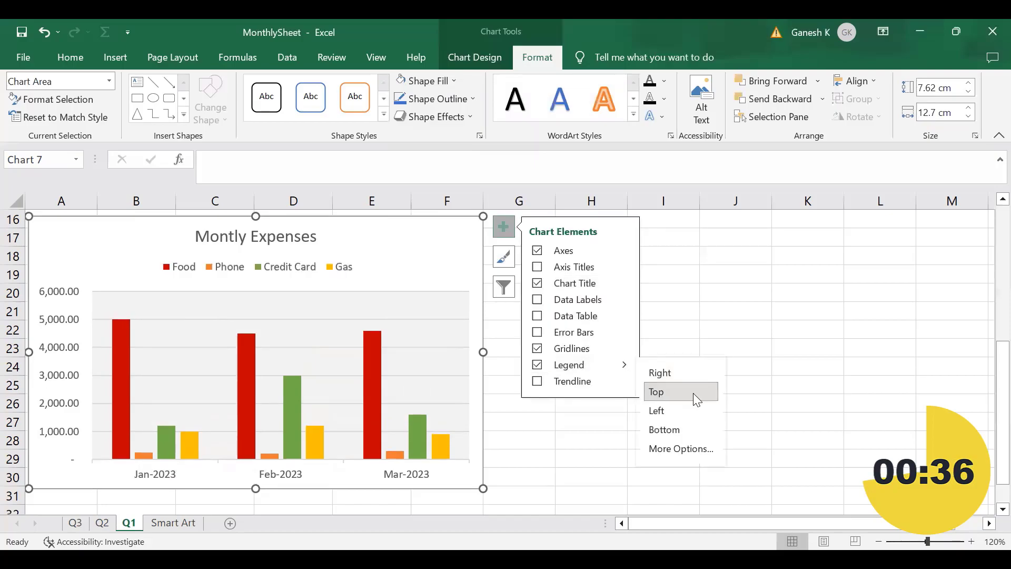
pyautogui.click(804, 380)
# Step: Increase the chart legend's font size to 12 and make its text bold
pyautogui.click(173, 268)
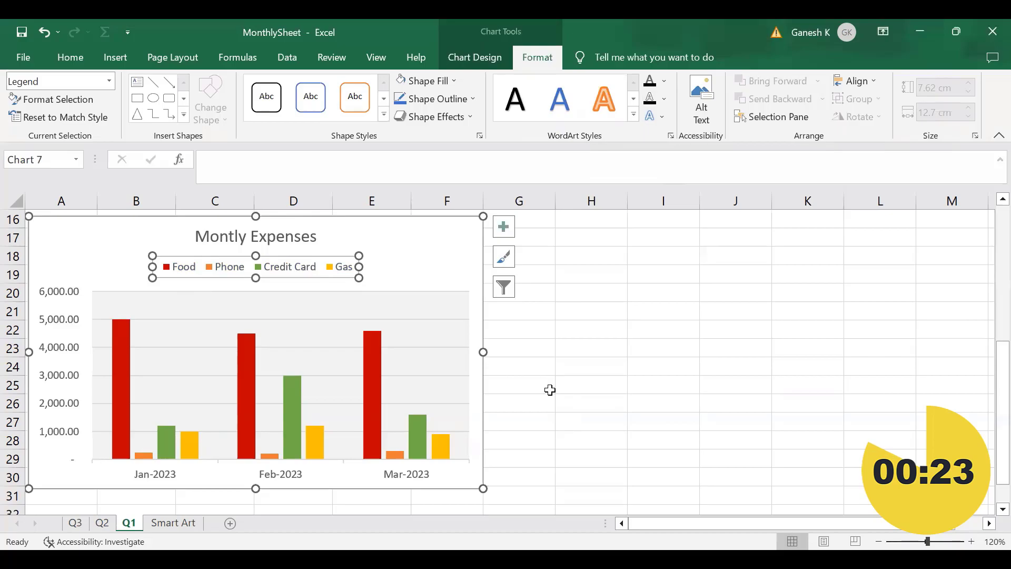
pyautogui.click(70, 59)
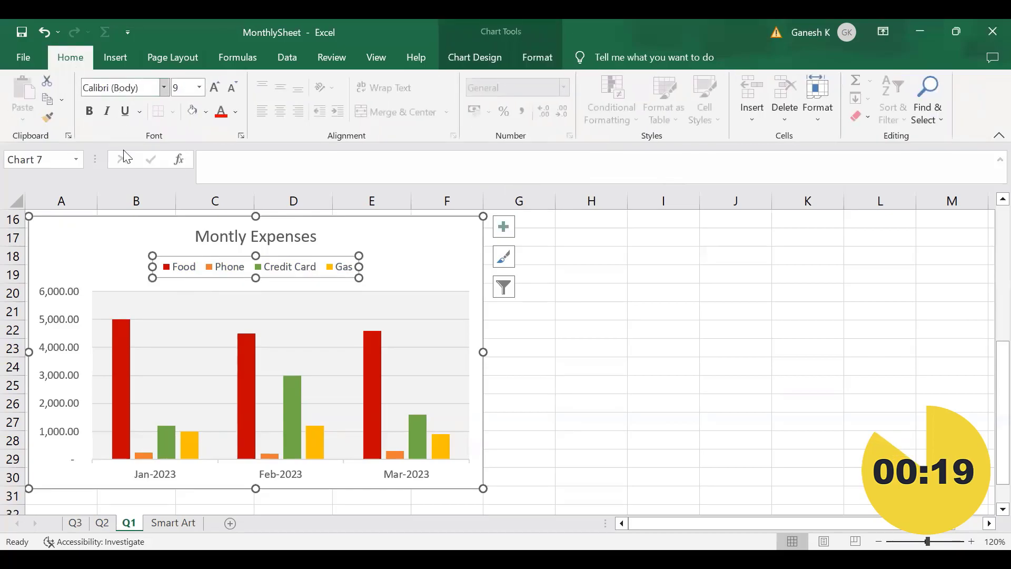
pyautogui.click(215, 88)
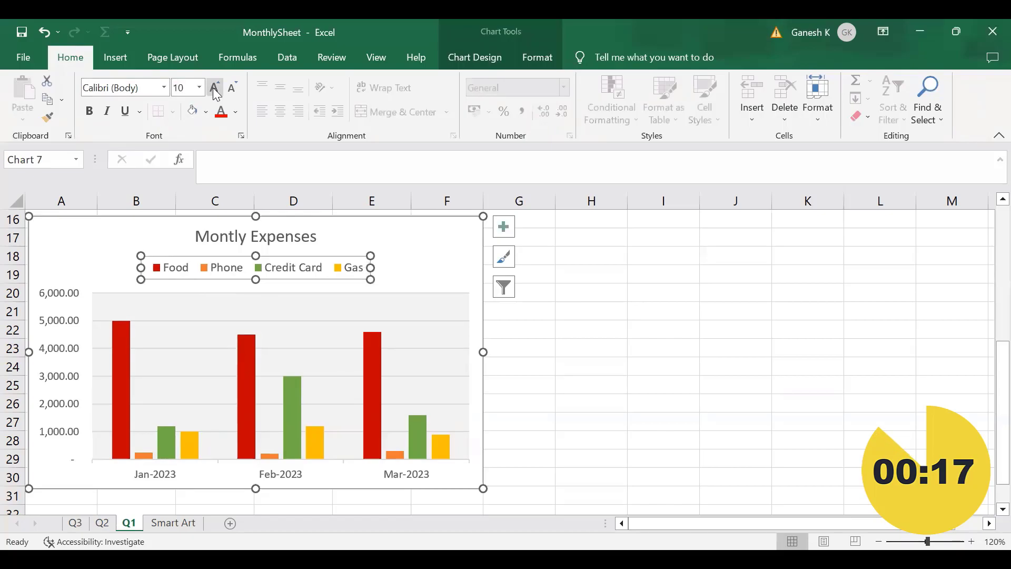
pyautogui.click(214, 89)
pyautogui.click(214, 88)
pyautogui.click(215, 89)
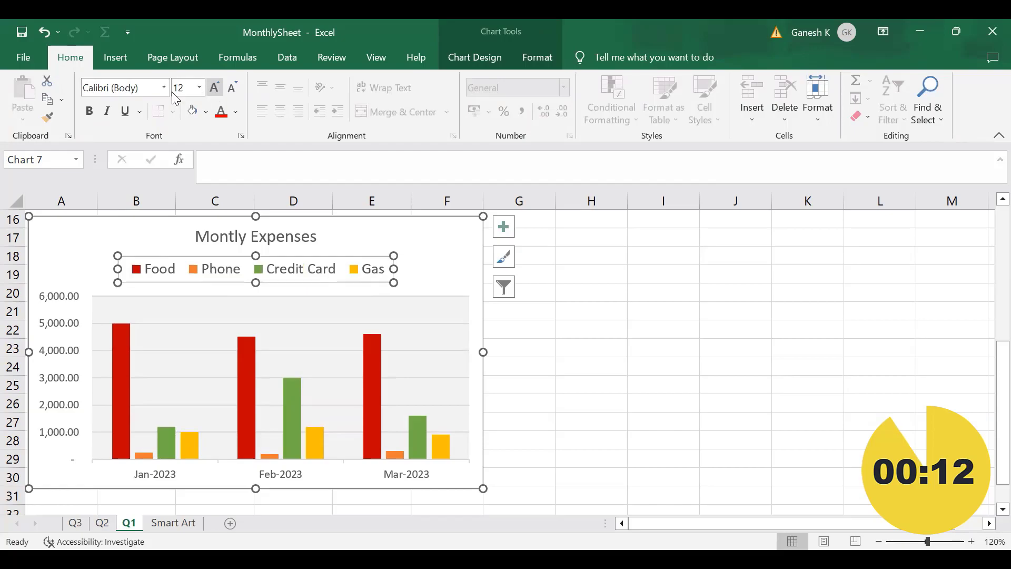
pyautogui.click(89, 114)
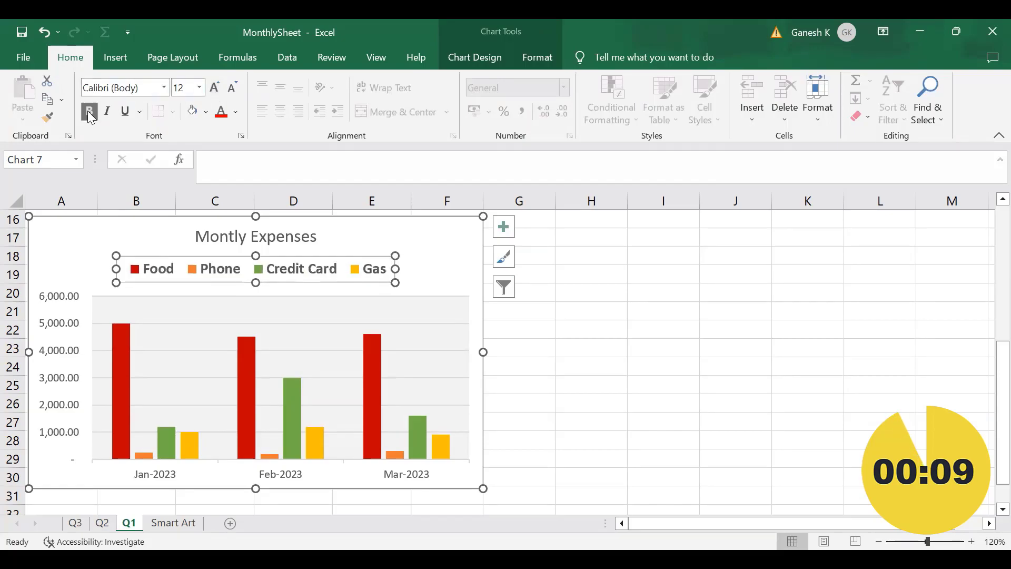
# Step: Increase the chart title's font size to 18 and make it bold
pyautogui.click(213, 238)
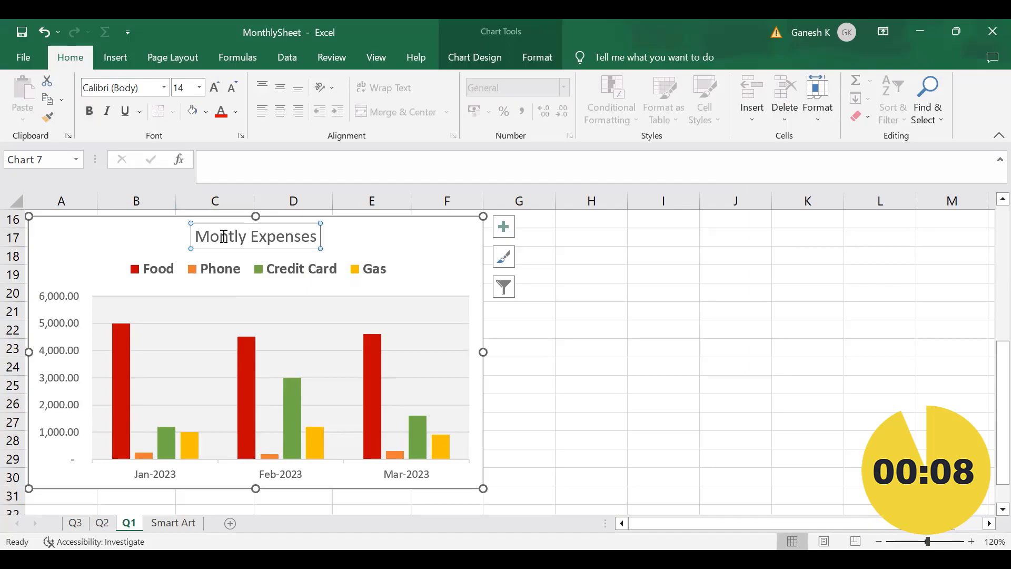
pyautogui.click(212, 88)
pyautogui.click(212, 89)
pyautogui.click(89, 111)
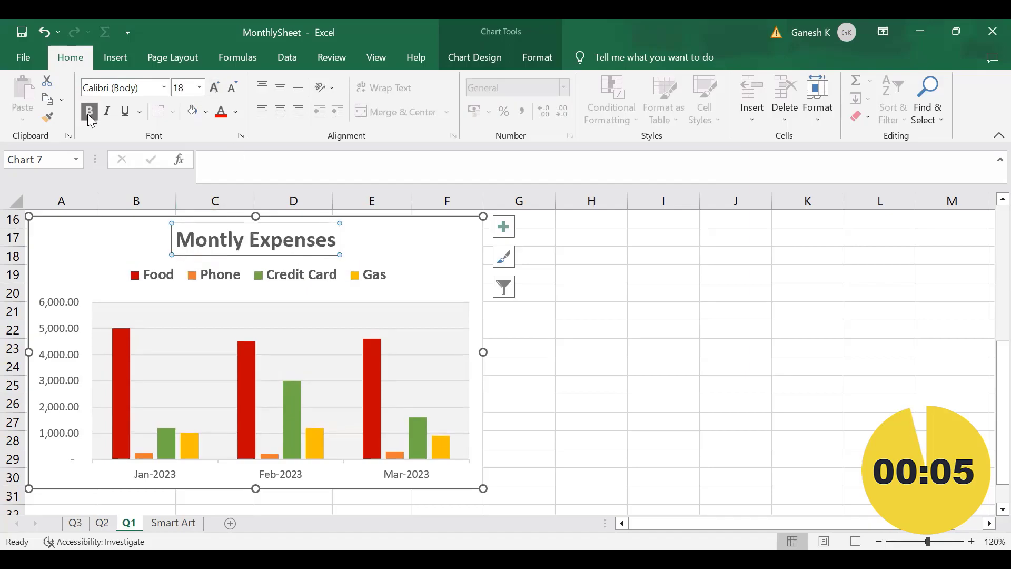
# Step: Make the labels on the vertical value axis and the horizontal month axis bold
pyautogui.click(53, 337)
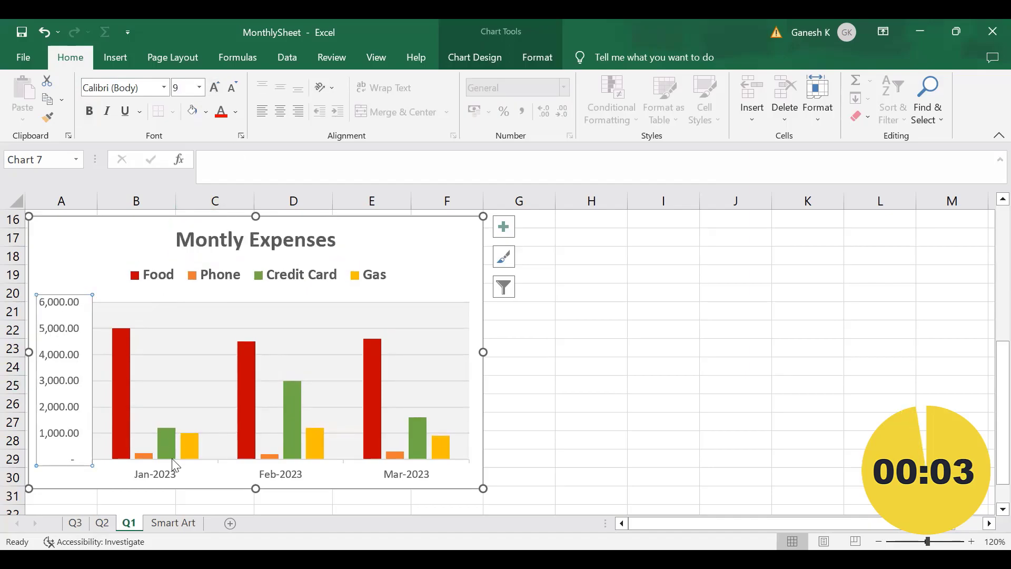
pyautogui.click(94, 111)
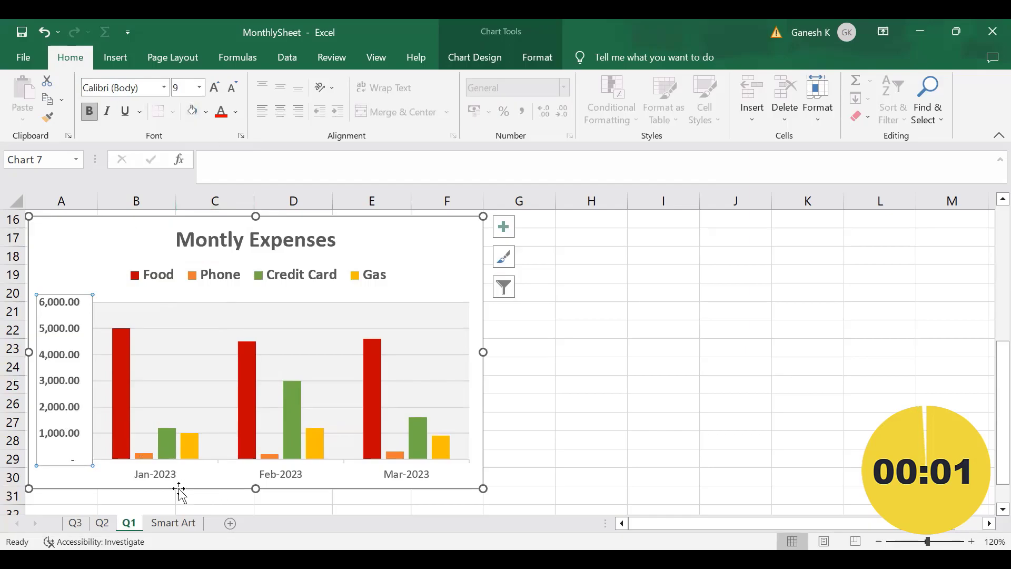
pyautogui.click(161, 477)
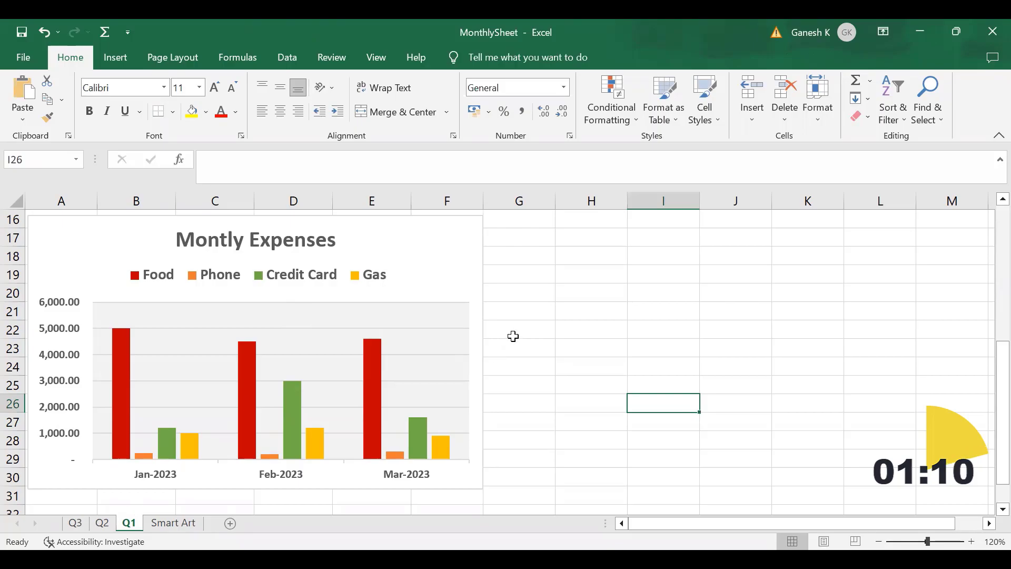
pyautogui.scroll(5, 513, 336)
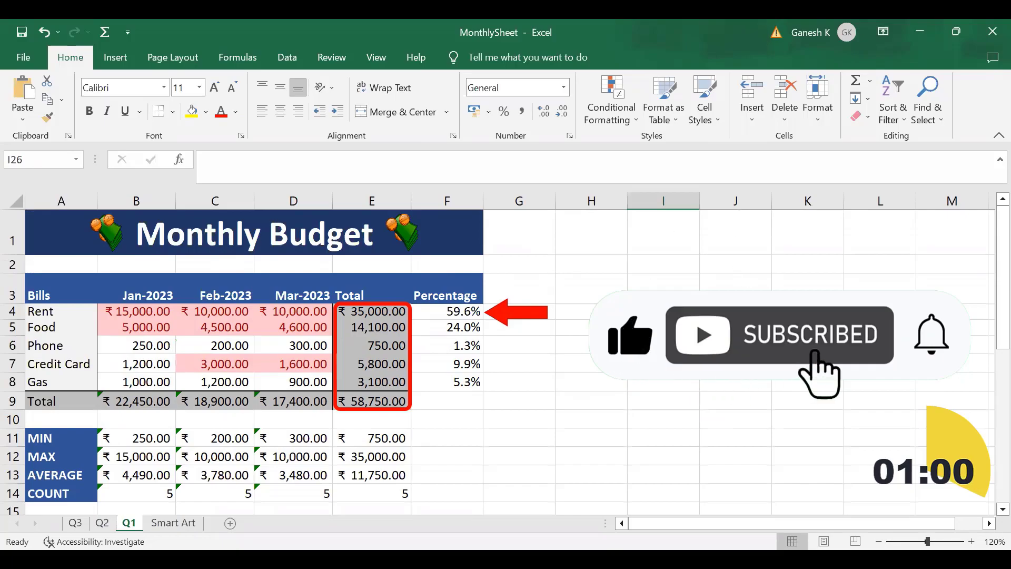
pyautogui.scroll(-1, 738, 209)
pyautogui.scroll(-3, 498, 362)
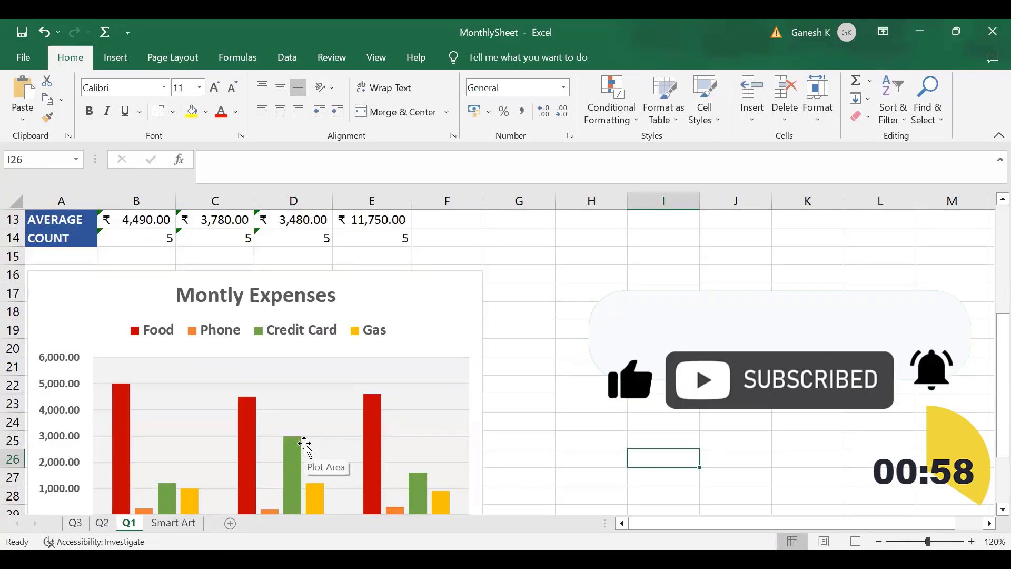
pyautogui.scroll(-1, 301, 445)
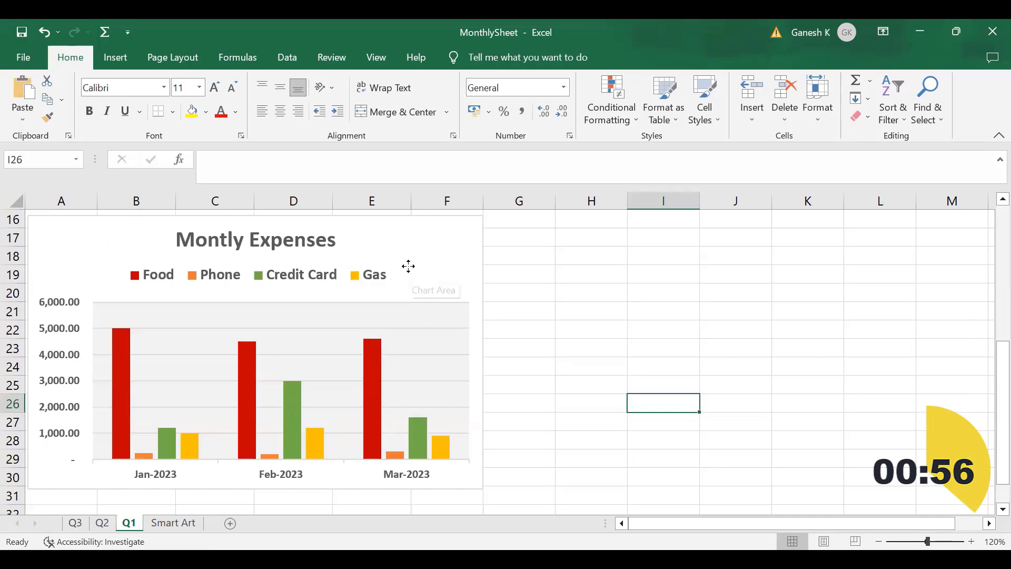
# Step: Move the Montly Expenses column chart from the Q1 sheet to a new sheet named Monthly Expense Chart
pyautogui.click(450, 255)
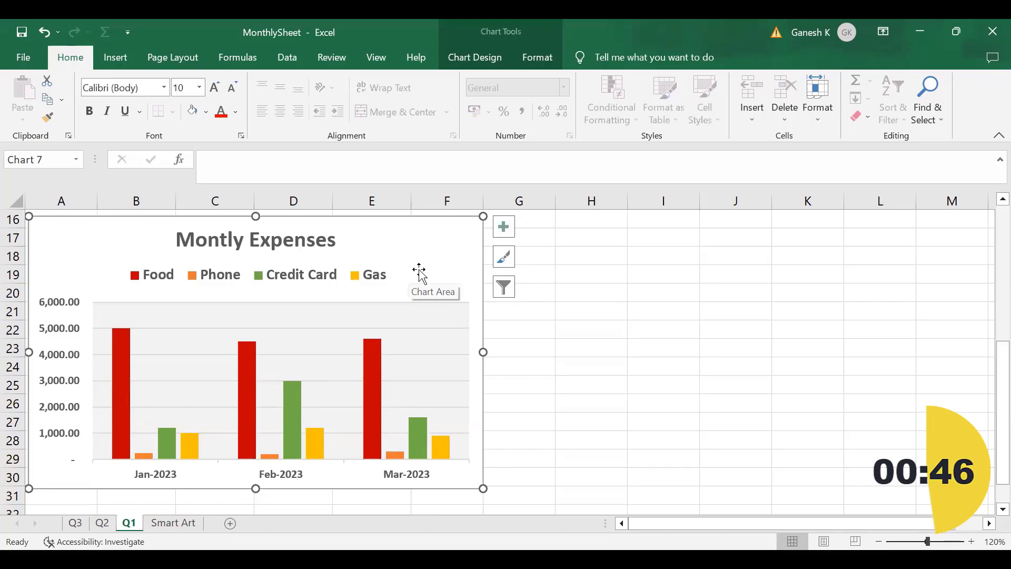
pyautogui.click(483, 58)
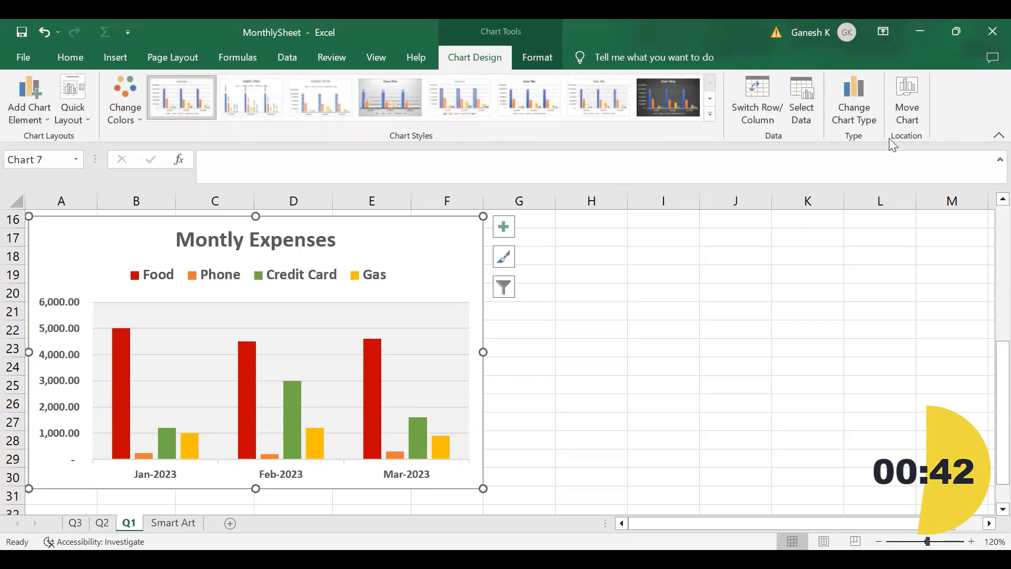
pyautogui.click(902, 103)
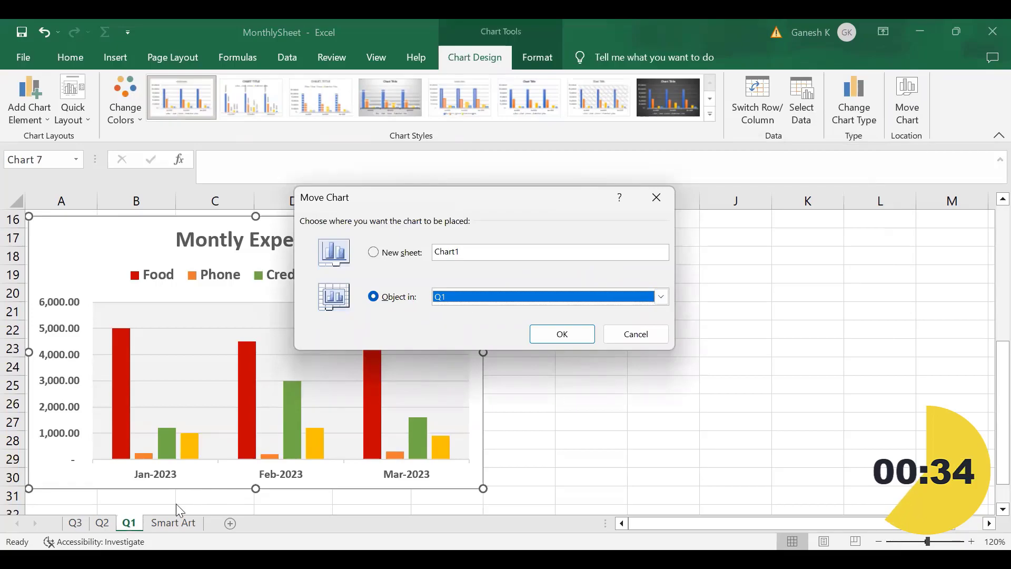
pyautogui.click(661, 296)
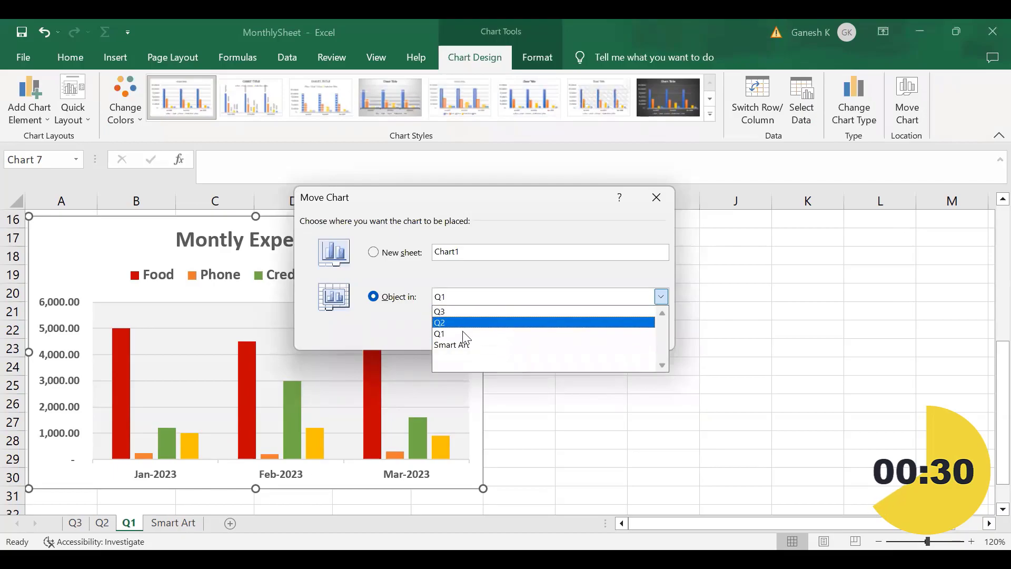
pyautogui.click(467, 281)
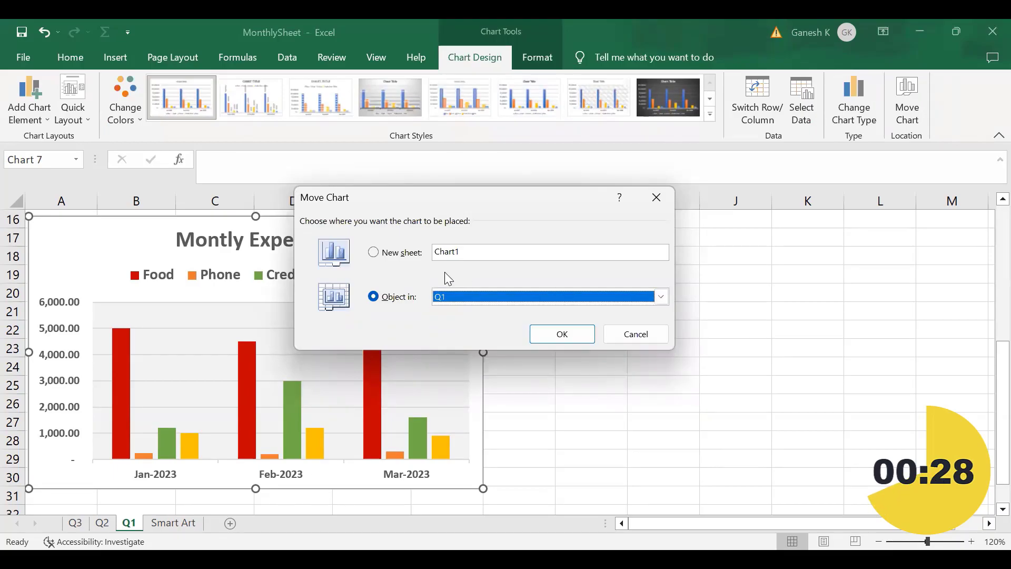
pyautogui.click(374, 252)
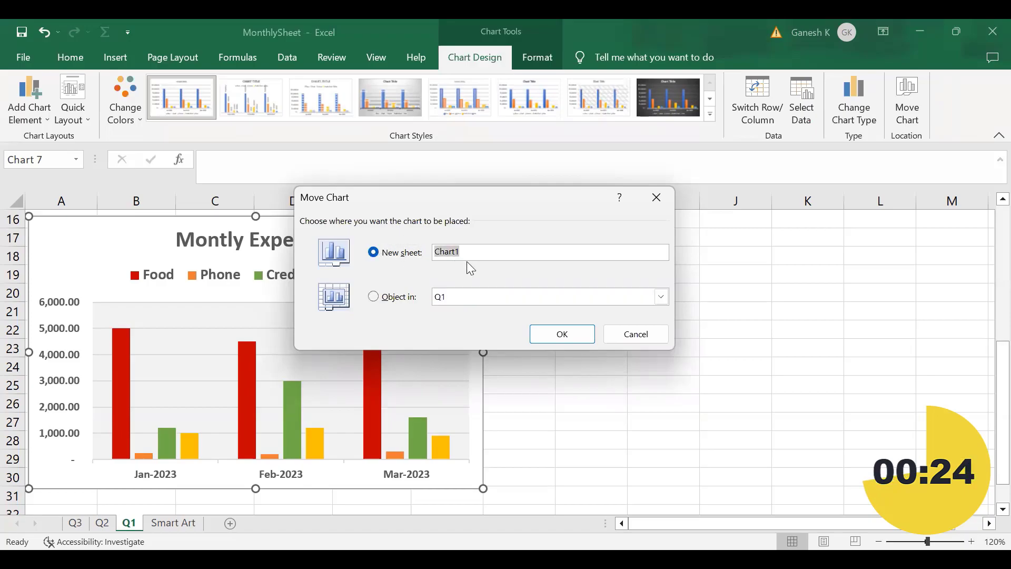
pyautogui.write('Monthly Expense Chart')
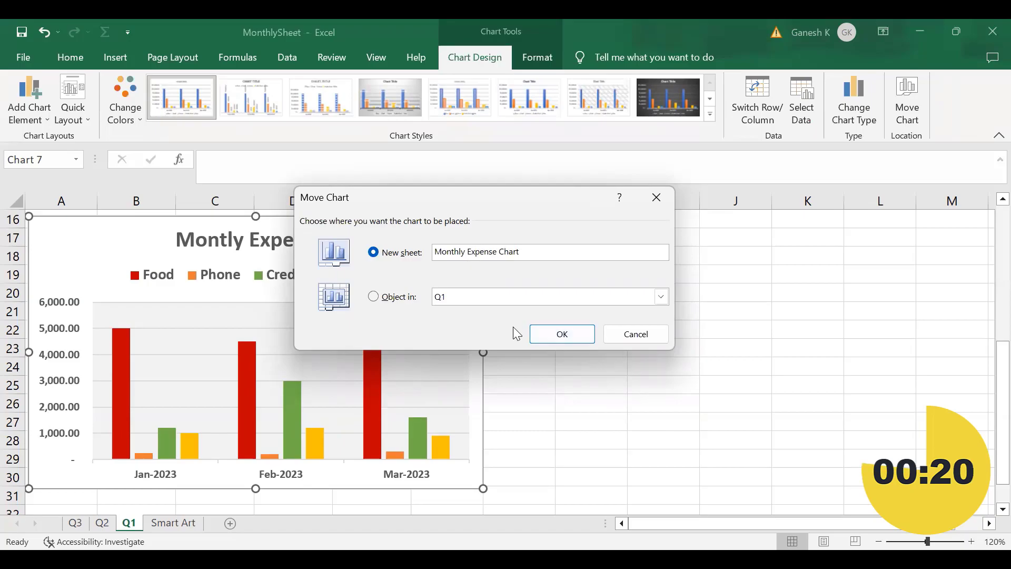
pyautogui.click(562, 338)
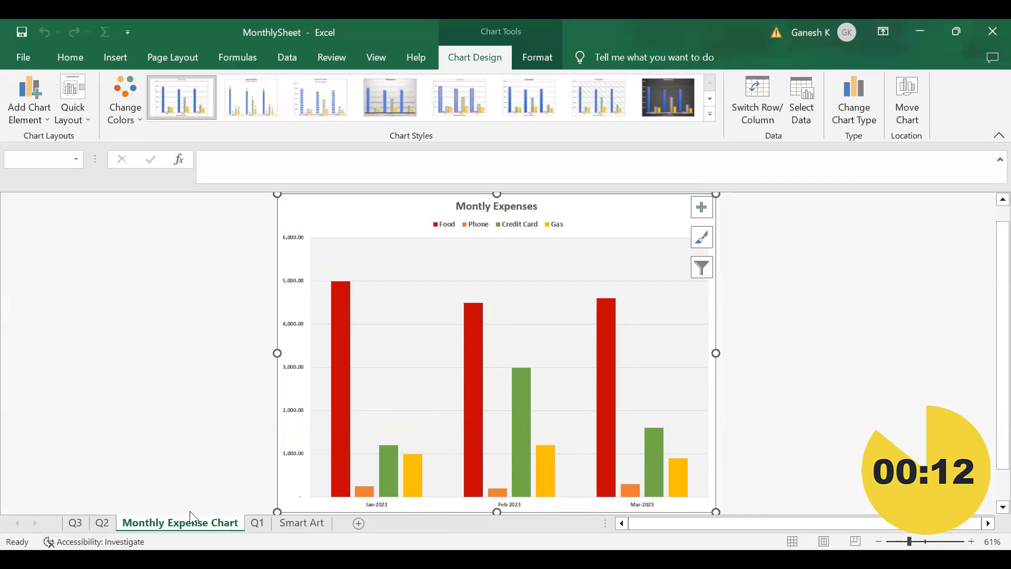
# Step: Add data labels and a data table to the column chart on the Monthly Expense Chart sheet
pyautogui.click(702, 207)
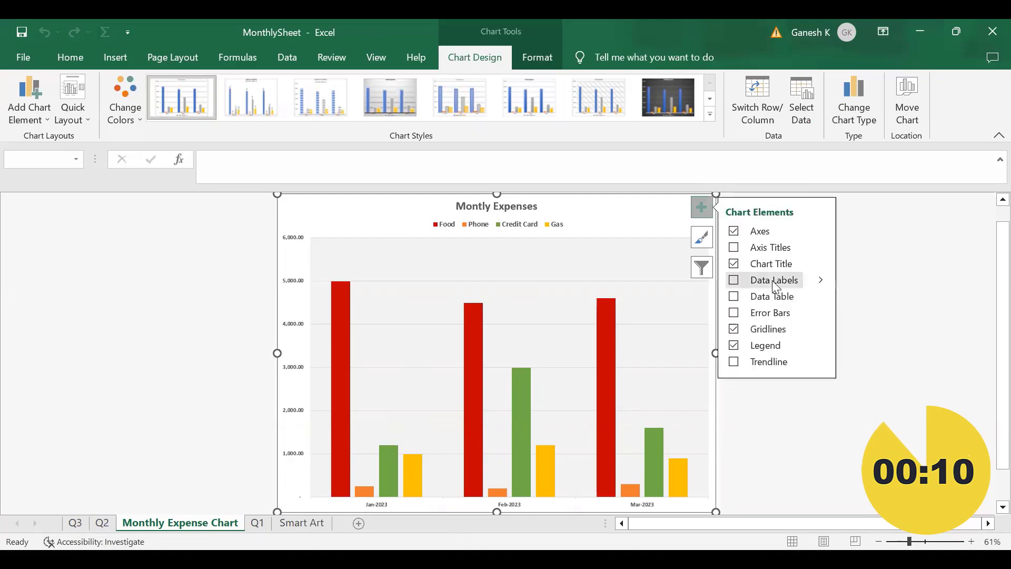
pyautogui.click(734, 281)
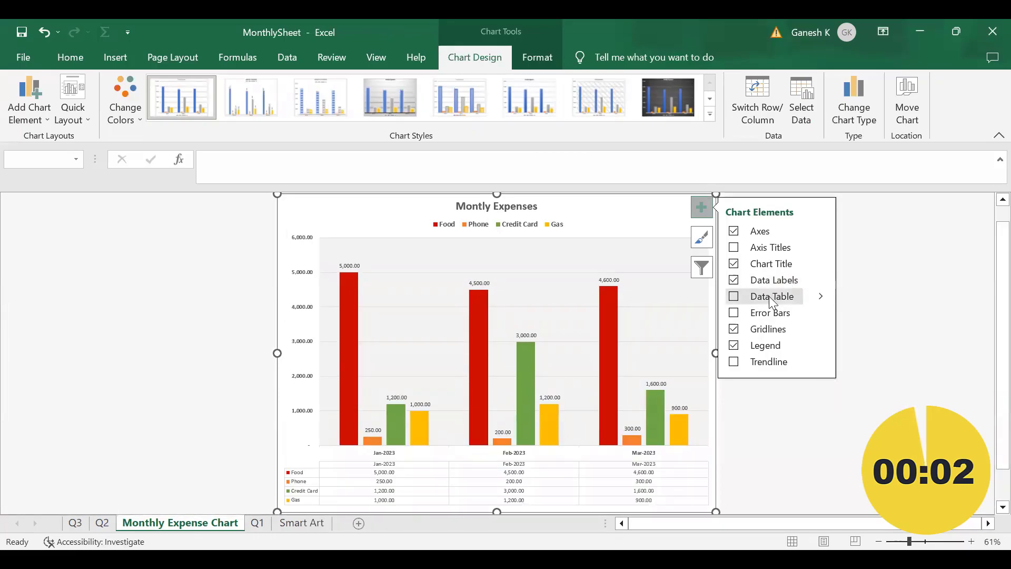
pyautogui.click(732, 295)
pyautogui.click(785, 464)
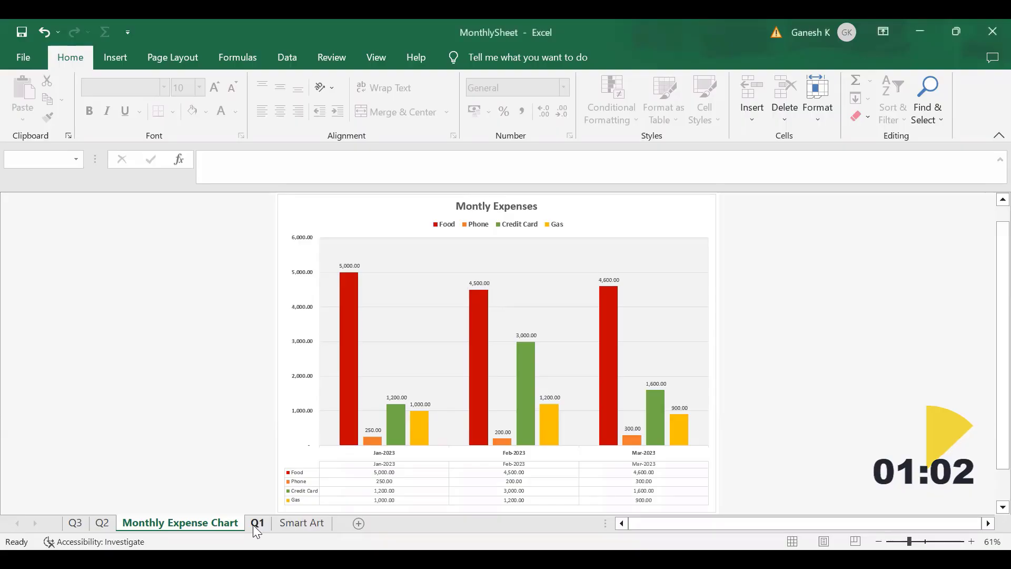
# Step: Insert a 2-D pie chart of the bills and their Jan to Mar amounts (A3:D8) on the Q1 sheet, placed beside the budget table
pyautogui.click(256, 526)
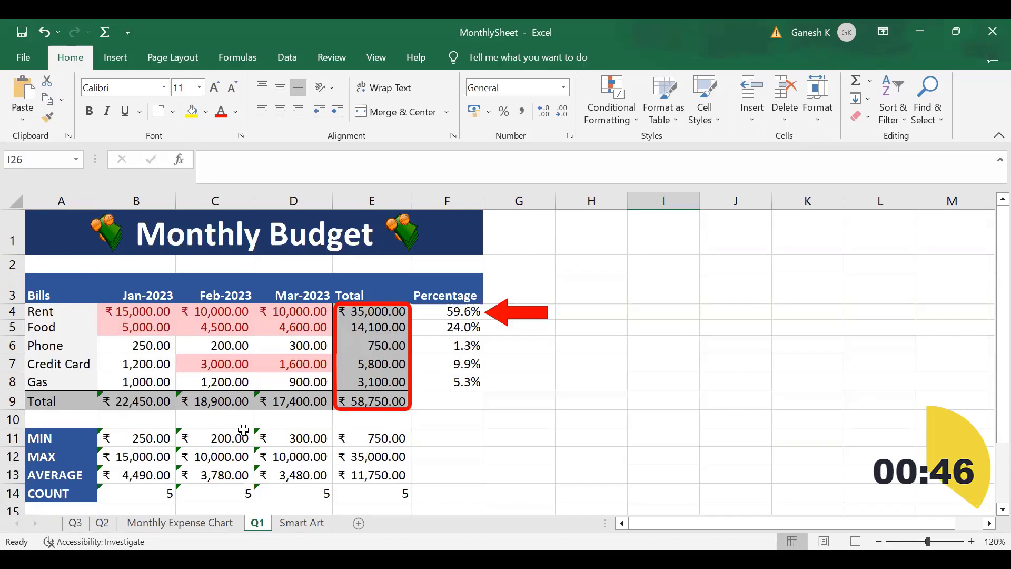
pyautogui.moveTo(55, 287); pyautogui.dragTo(316, 390)
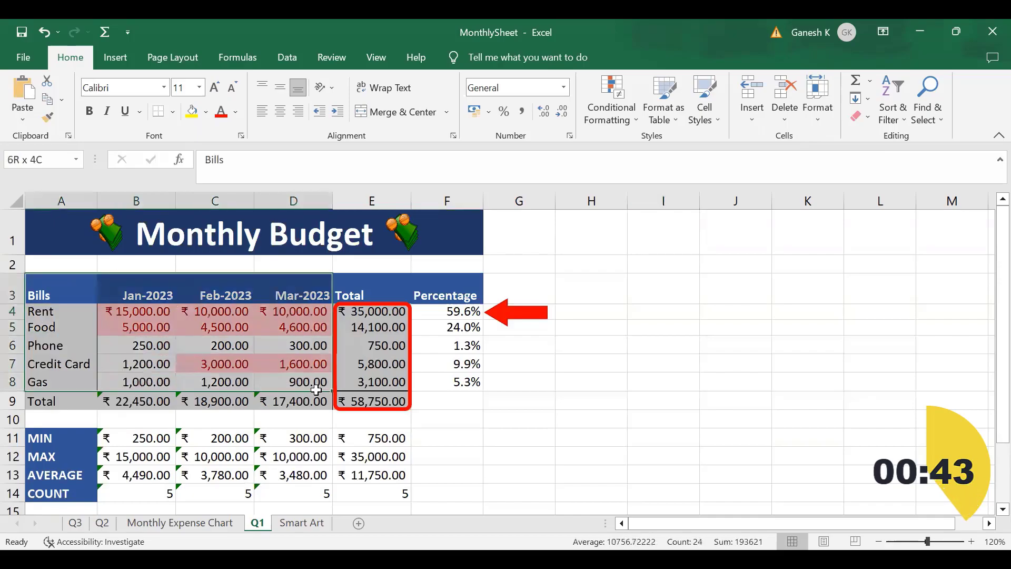
pyautogui.click(103, 57)
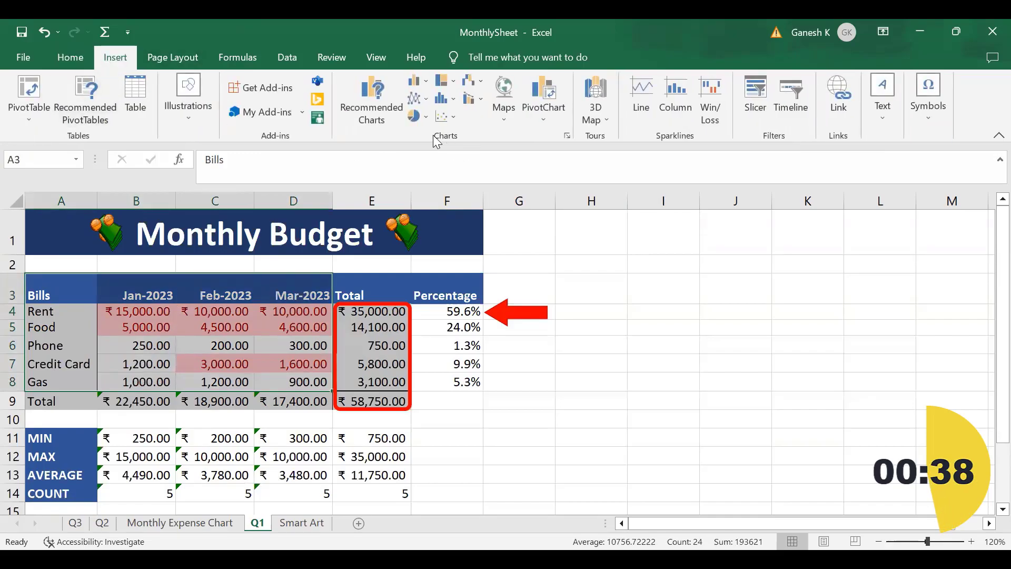
pyautogui.click(426, 118)
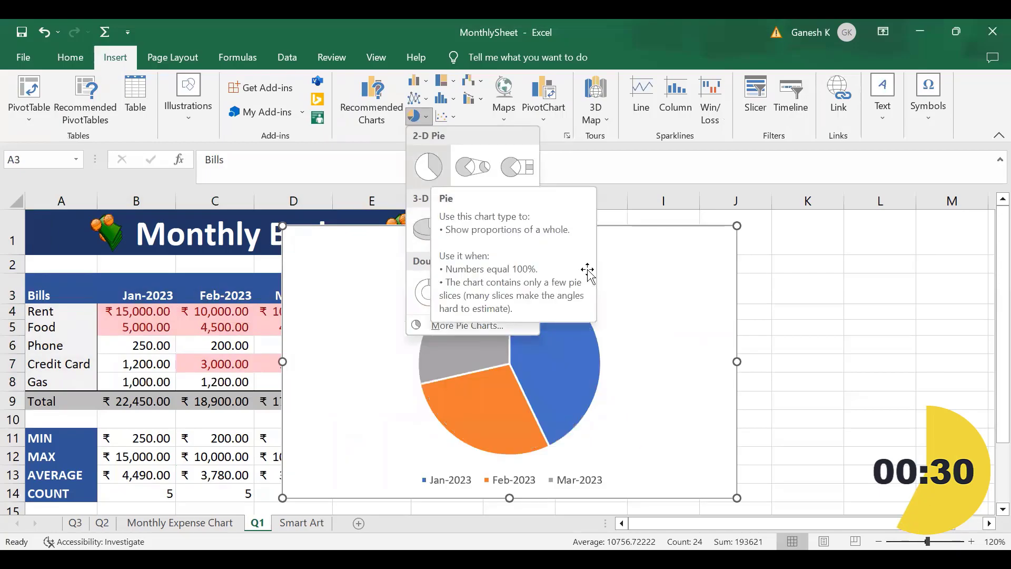
pyautogui.click(429, 168)
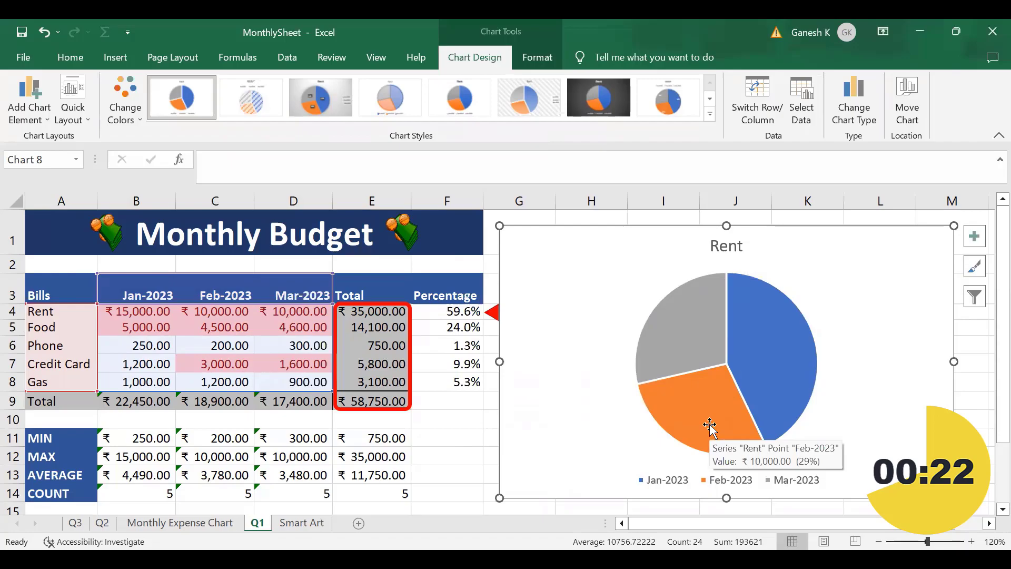
# Step: Set the Jan-2023 Rent amount in cell B4 to 10,000
pyautogui.press('Escape')
pyautogui.write('1')
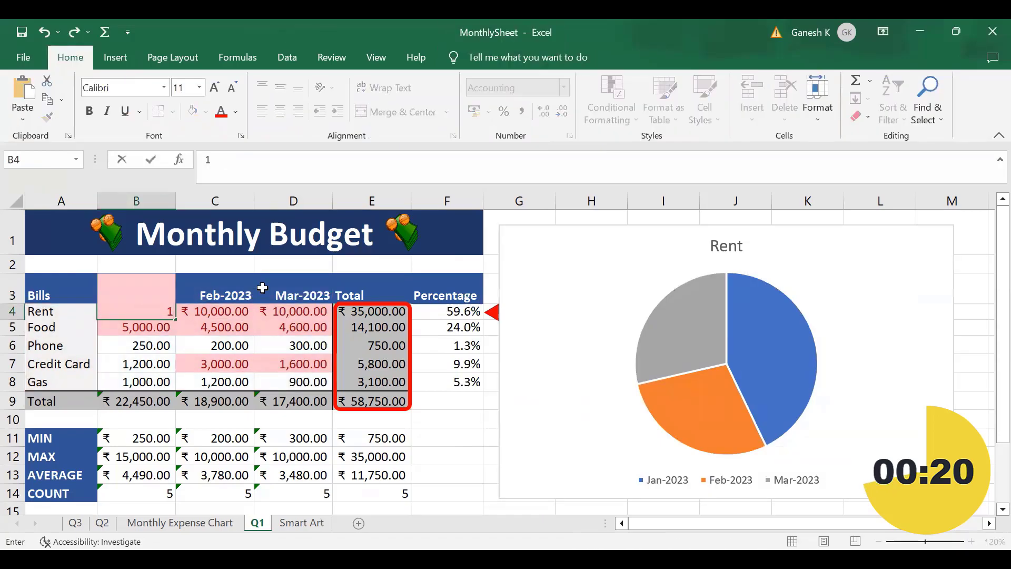
pyautogui.write('0,000')
pyautogui.click(732, 255)
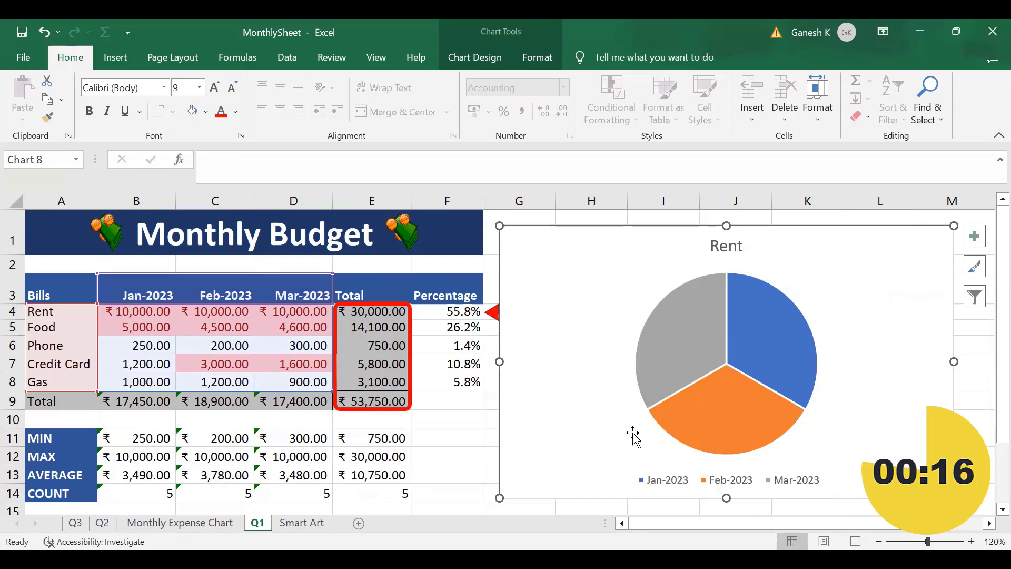
# Step: Limit the pie chart's data range to the Jan-2023 column and switch its rows and columns so each bill is a slice
pyautogui.moveTo(764, 287)
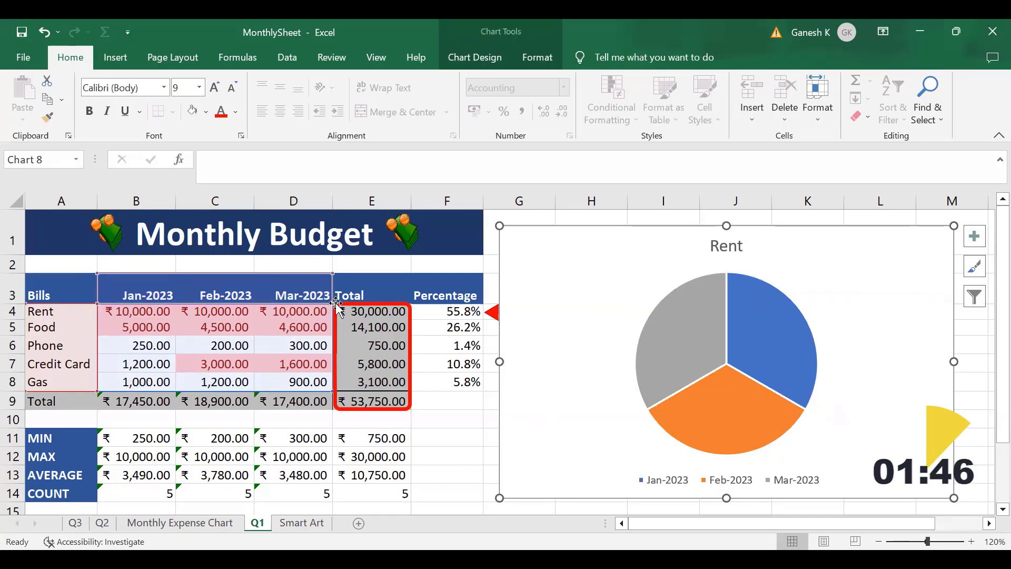
pyautogui.moveTo(332, 304); pyautogui.dragTo(176, 304)
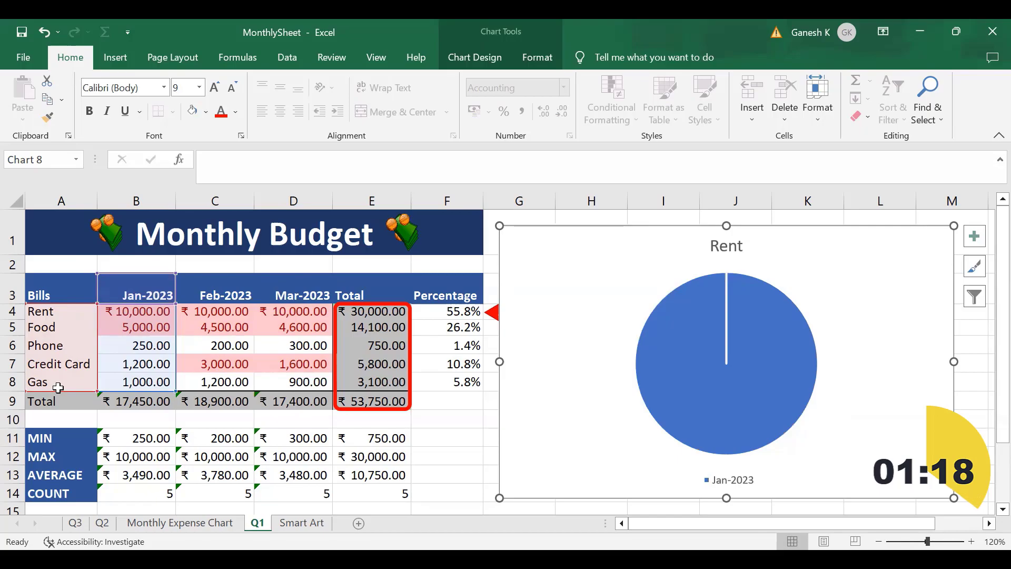
pyautogui.click(476, 57)
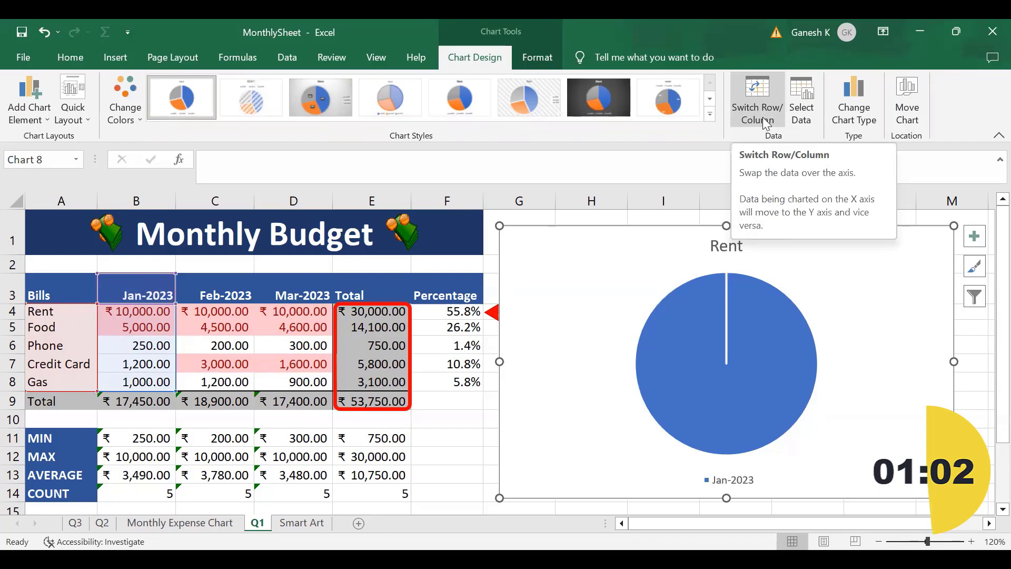
pyautogui.click(762, 97)
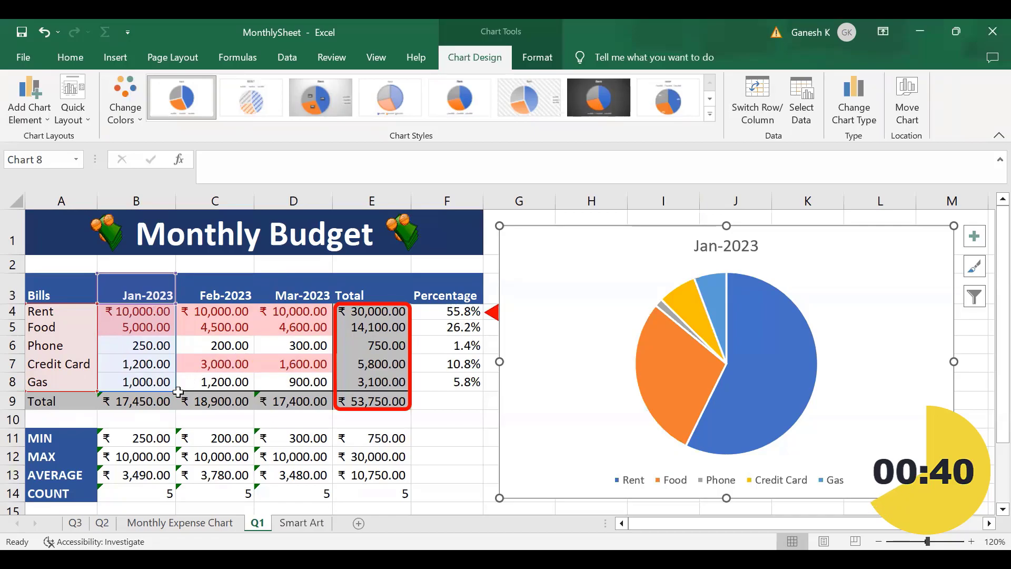
# Step: Narrow the pie chart's source data to only the Credit Card row for Jan-2023
pyautogui.moveTo(178, 392); pyautogui.dragTo(176, 372)
pyautogui.moveTo(179, 310); pyautogui.dragTo(168, 379)
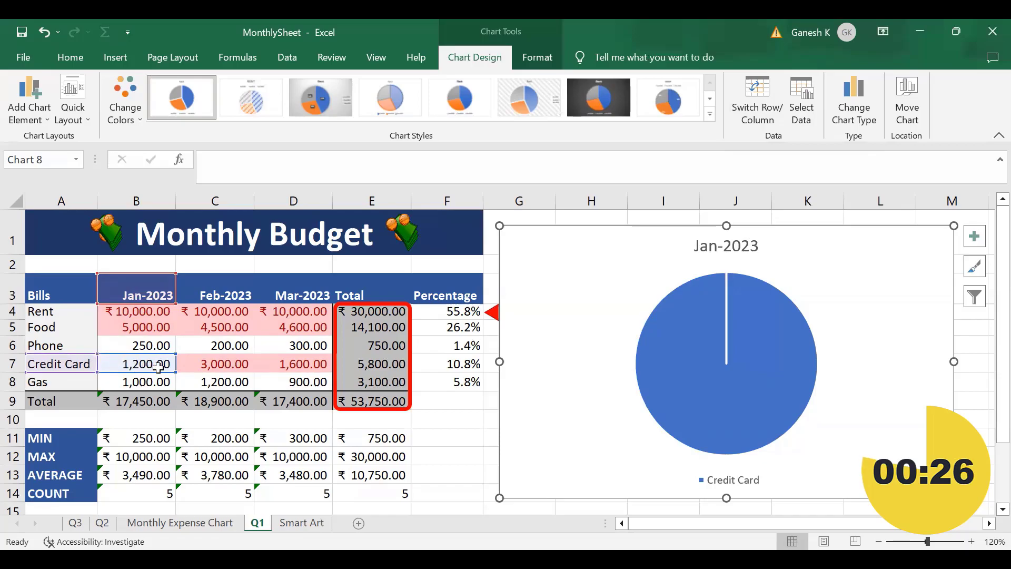
pyautogui.moveTo(684, 355)
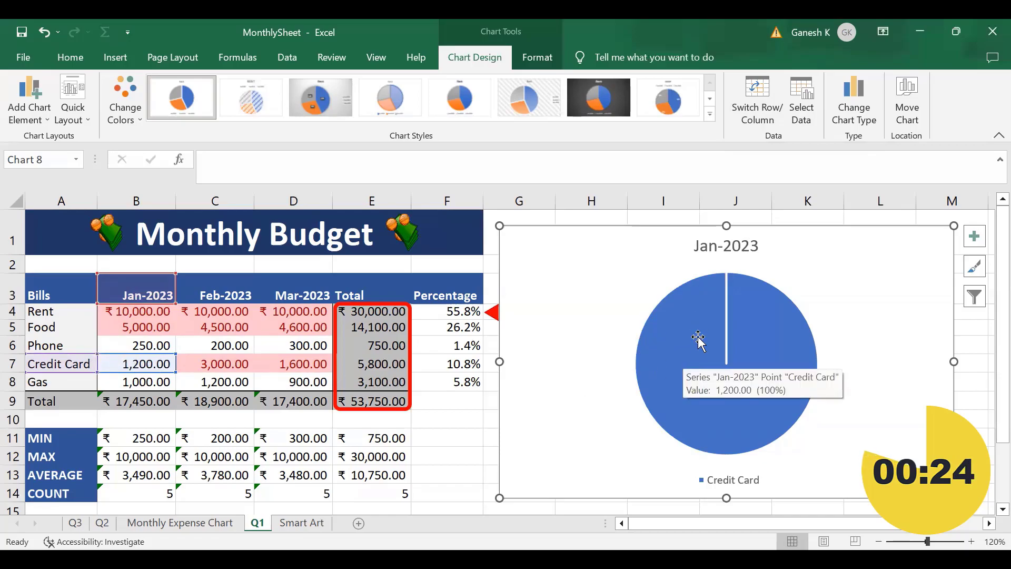
# Step: Extend the pie chart's Credit Card data through Mar-2023 and switch rows and columns so each month is a slice
pyautogui.moveTo(174, 371); pyautogui.dragTo(316, 367)
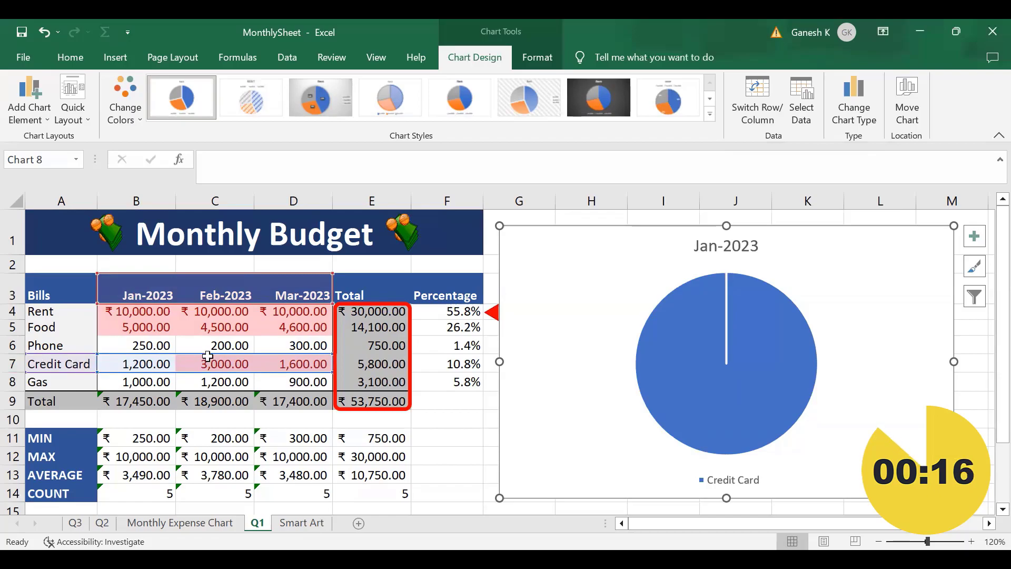
pyautogui.click(760, 113)
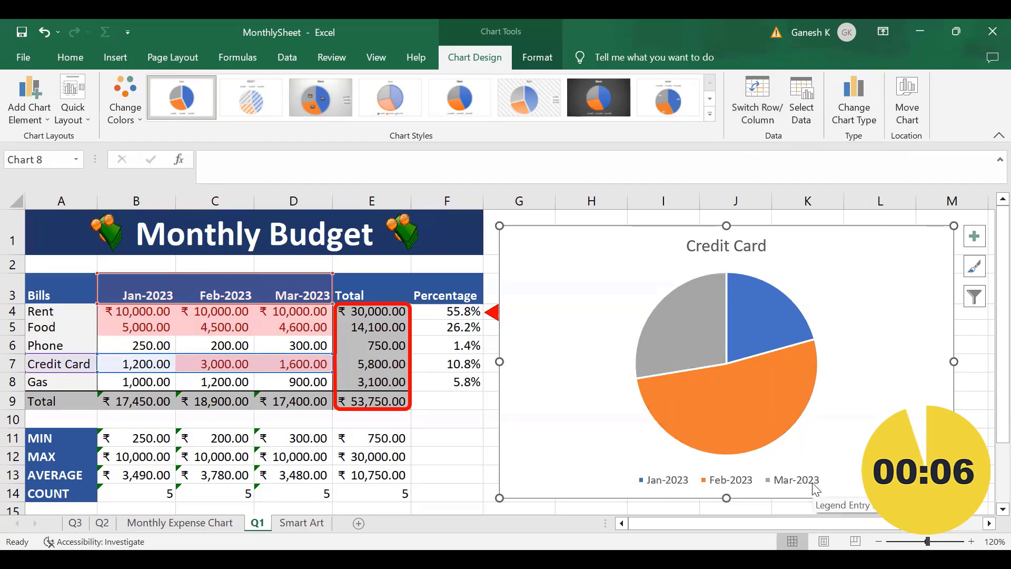
pyautogui.moveTo(736, 359)
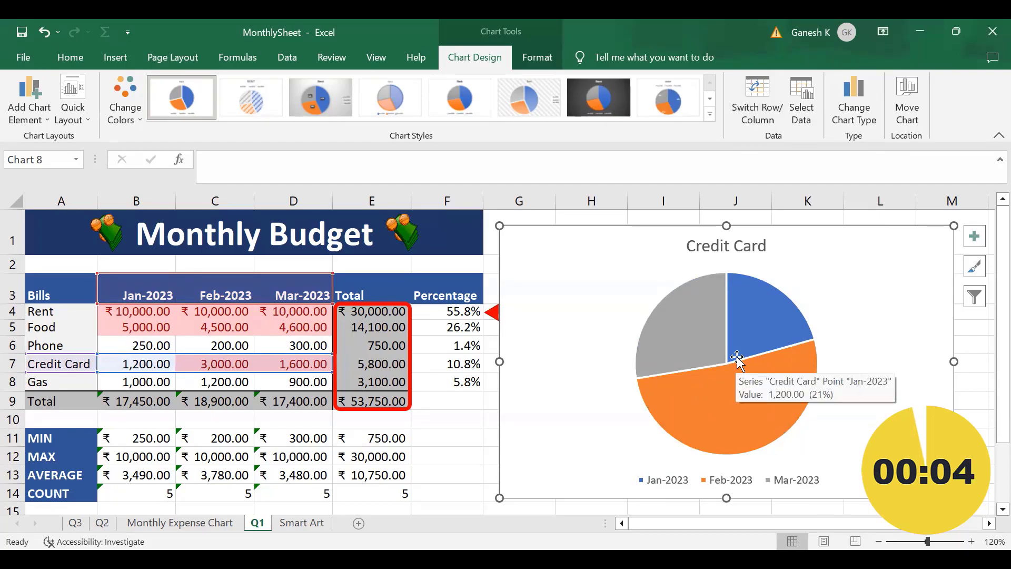